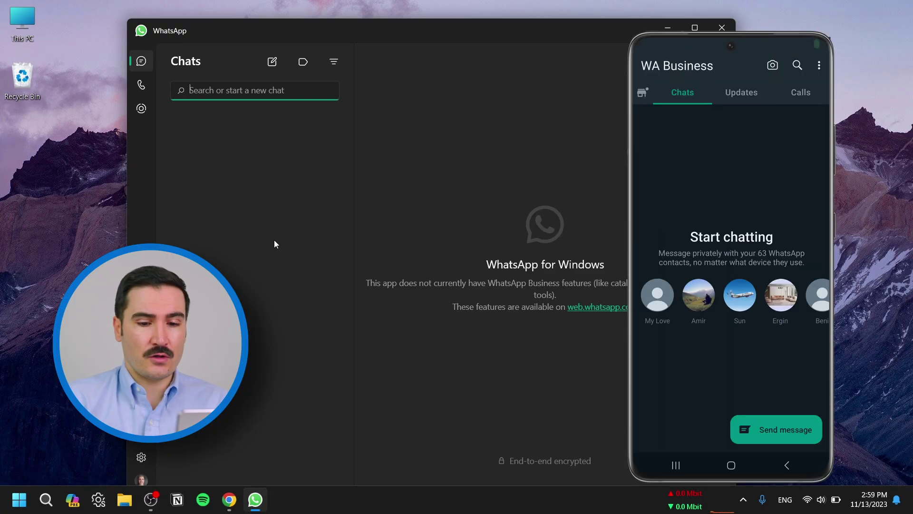
- Create a WhatsApp call link with Call type set to Voice and copy it
click(143, 86)
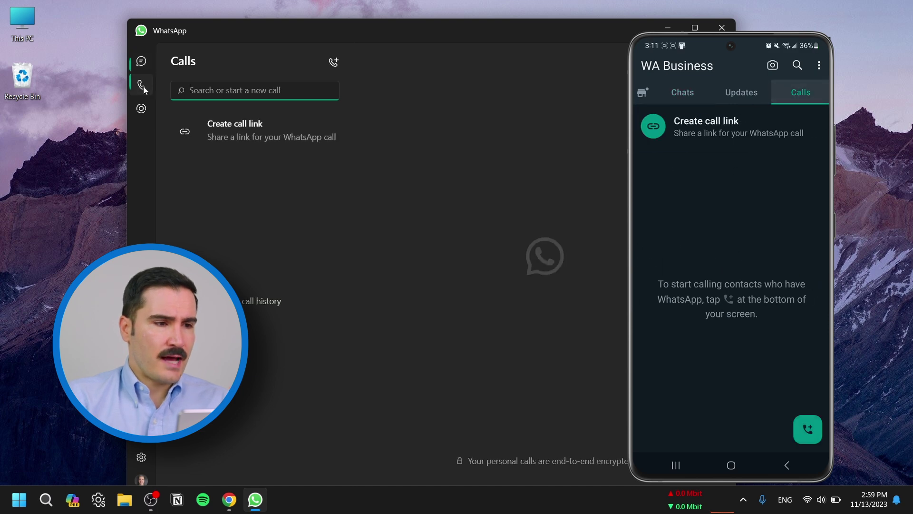
click(251, 130)
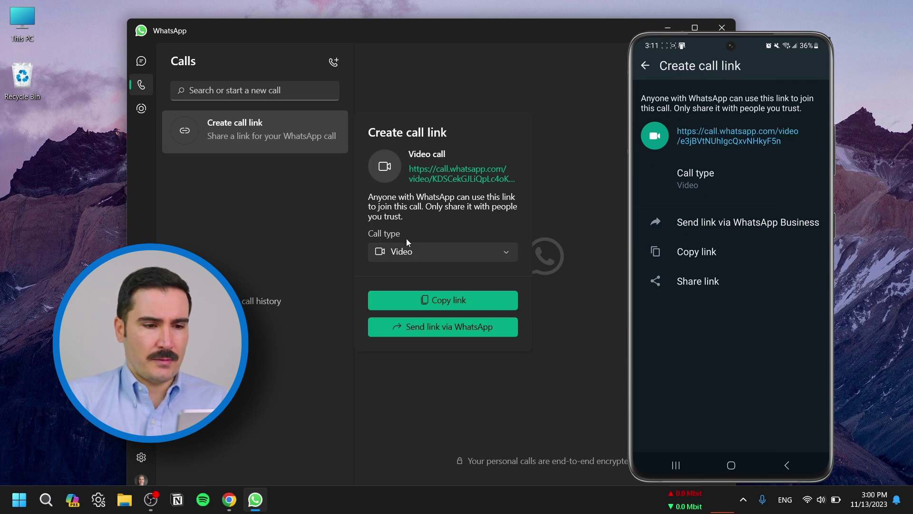
click(408, 252)
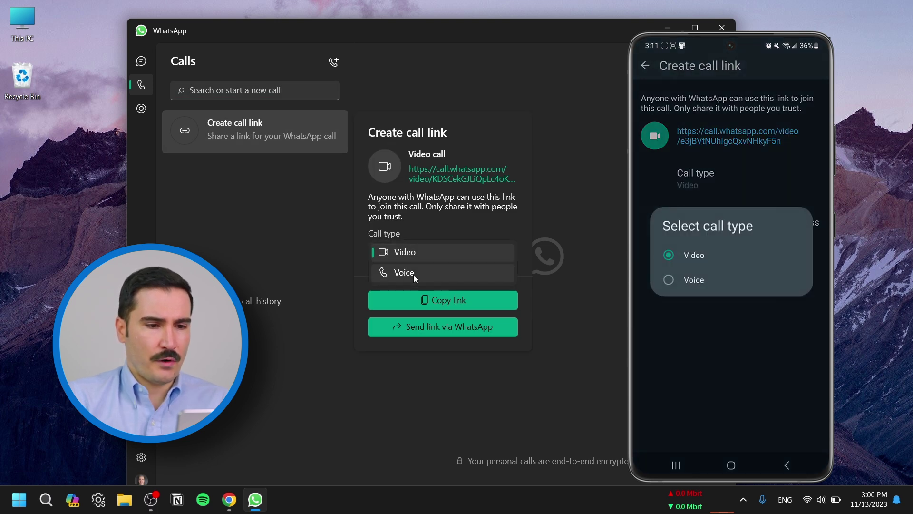
click(413, 275)
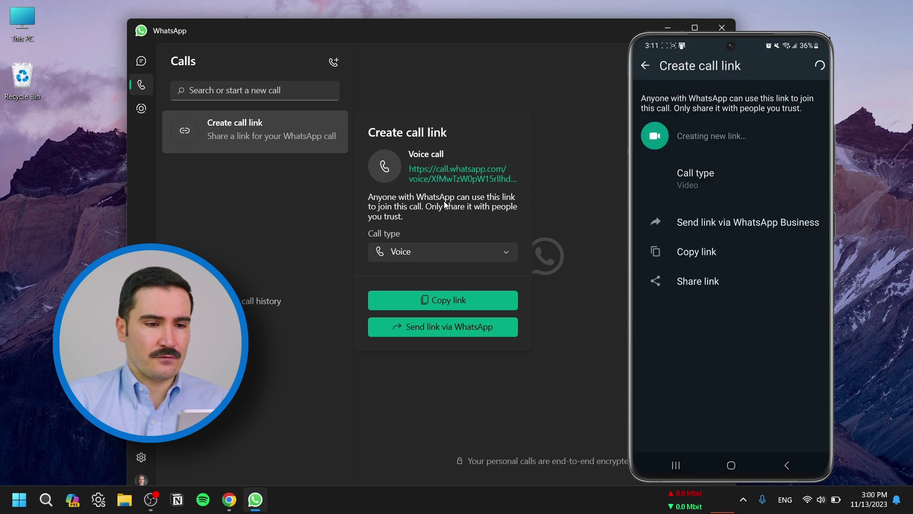
click(473, 298)
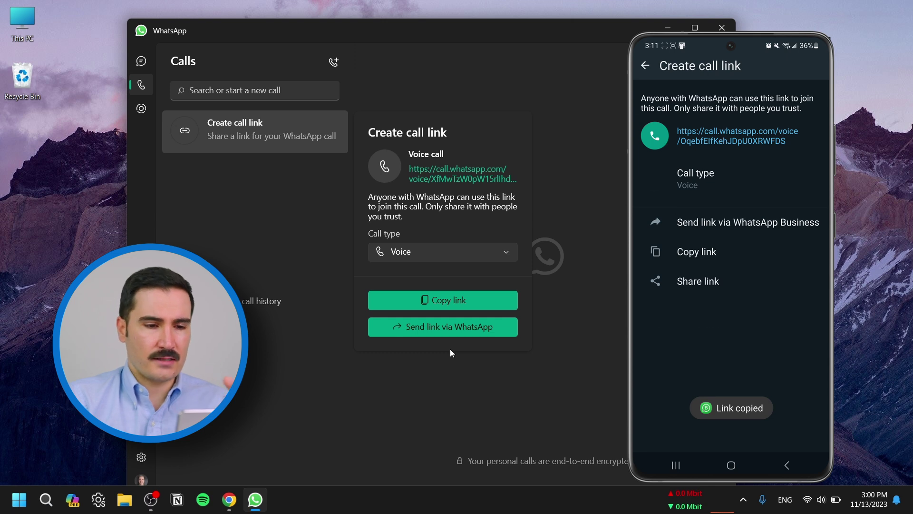
click(464, 300)
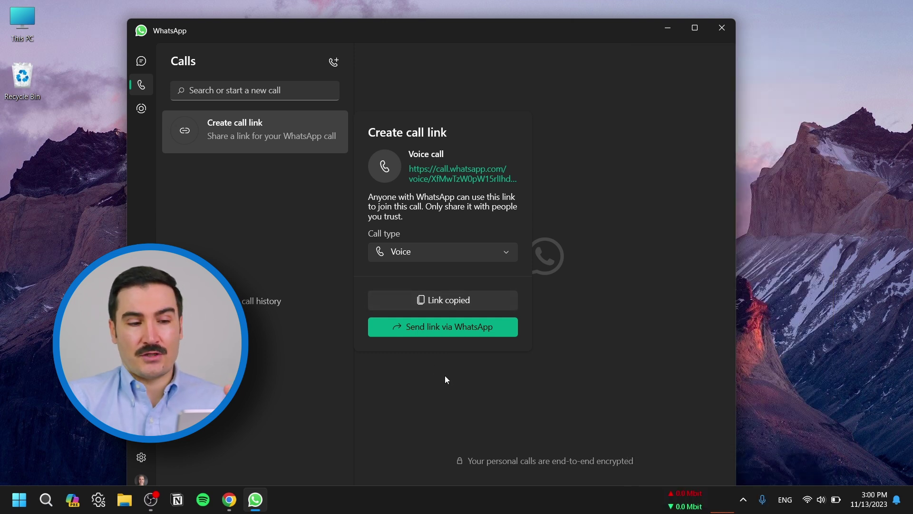
key(alt+Tab)
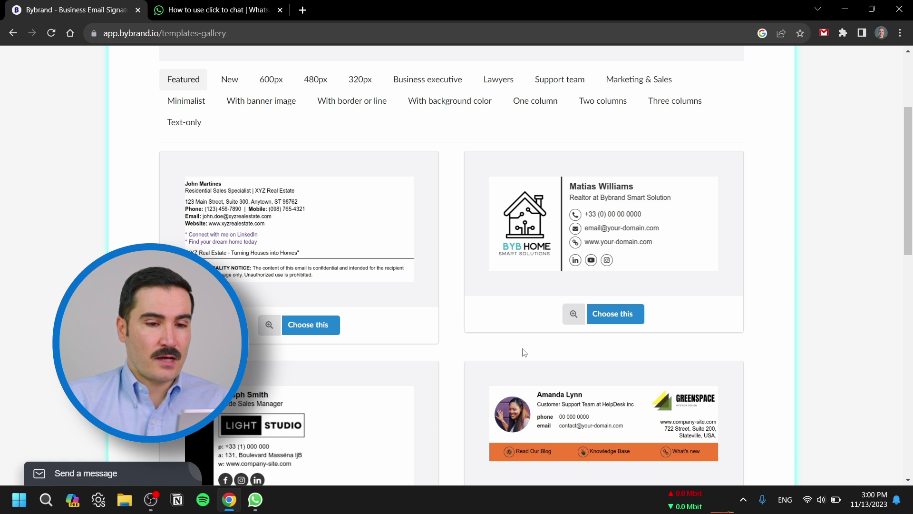
- Start a signature from the BYB HOME template and delete its social icons, including LinkedIn
click(611, 321)
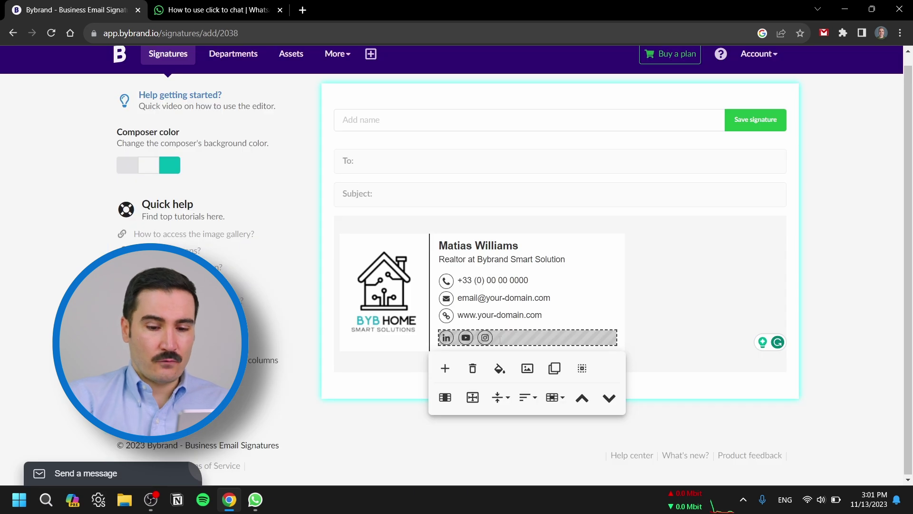
key(BackSpace)
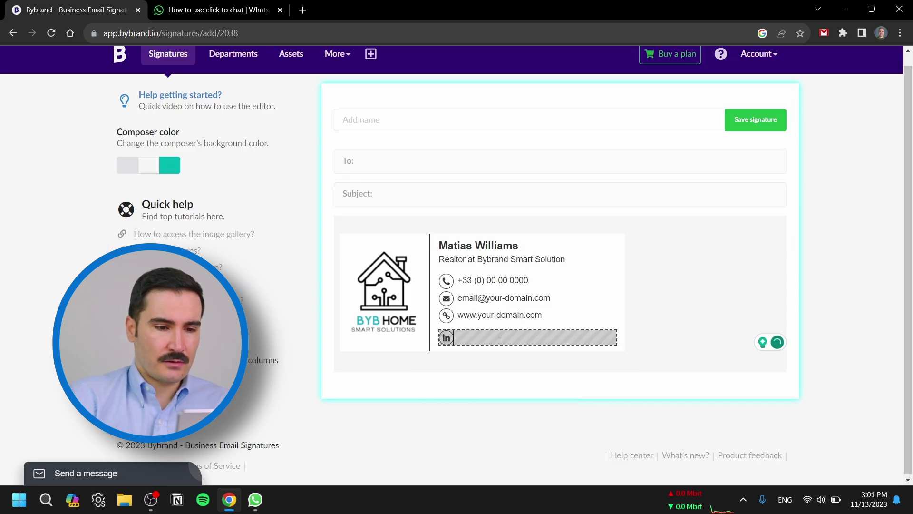
key(BackSpace)
- Insert a phone icon from the Icons gallery into the emptied social row
click(499, 339)
click(527, 367)
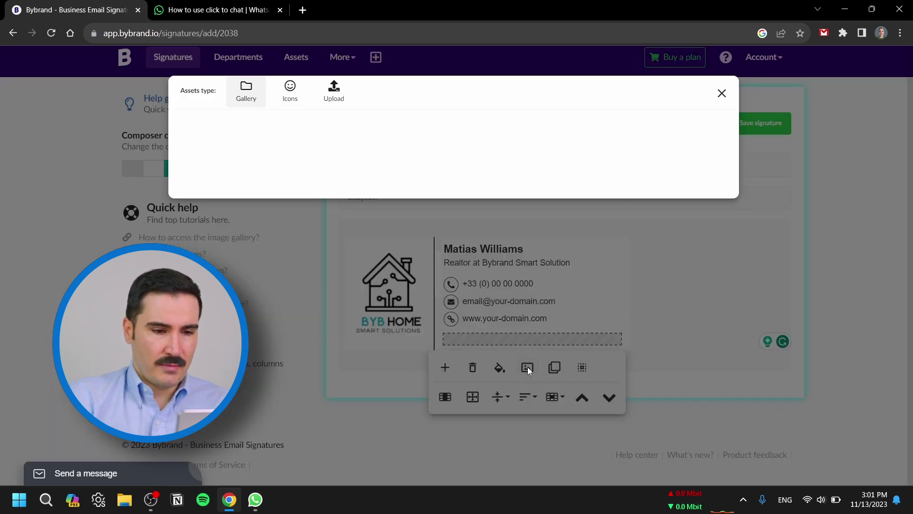
click(291, 96)
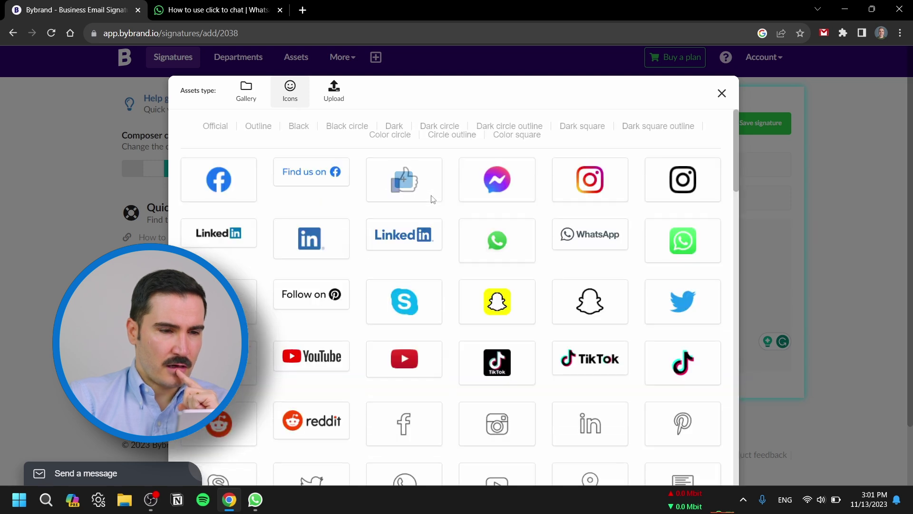
click(405, 360)
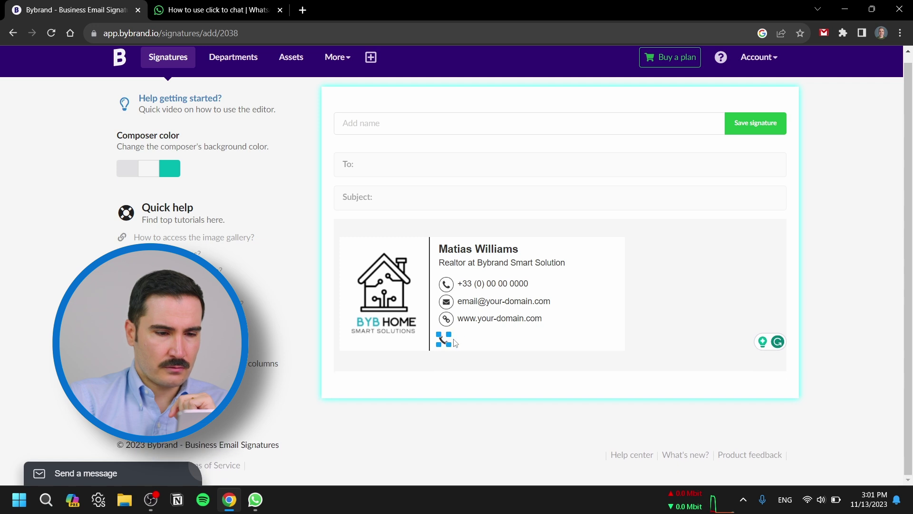
- Attach the copied WhatsApp voice call URL as the phone icon's link
click(446, 339)
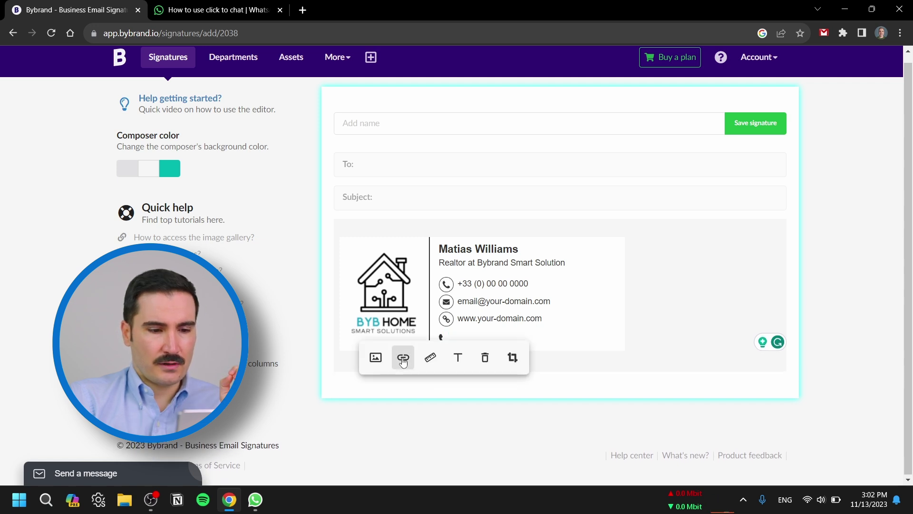
click(403, 362)
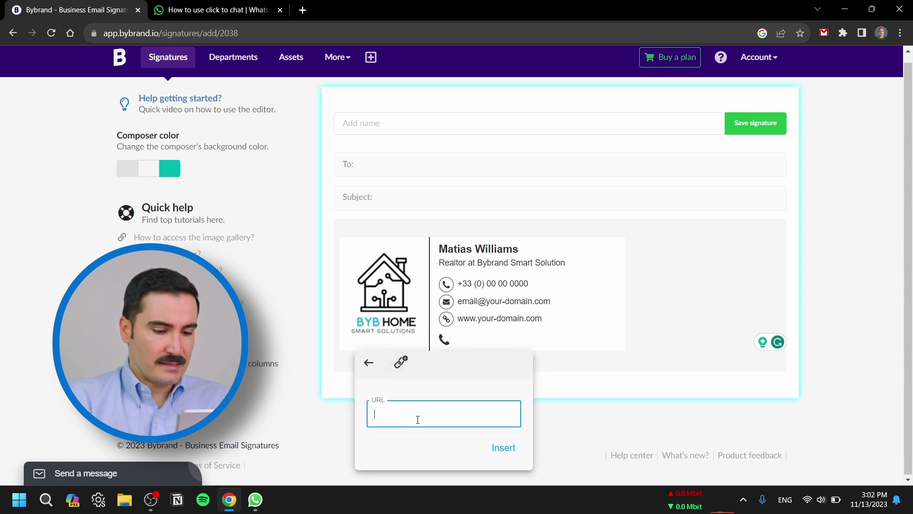
key(ctrl+v)
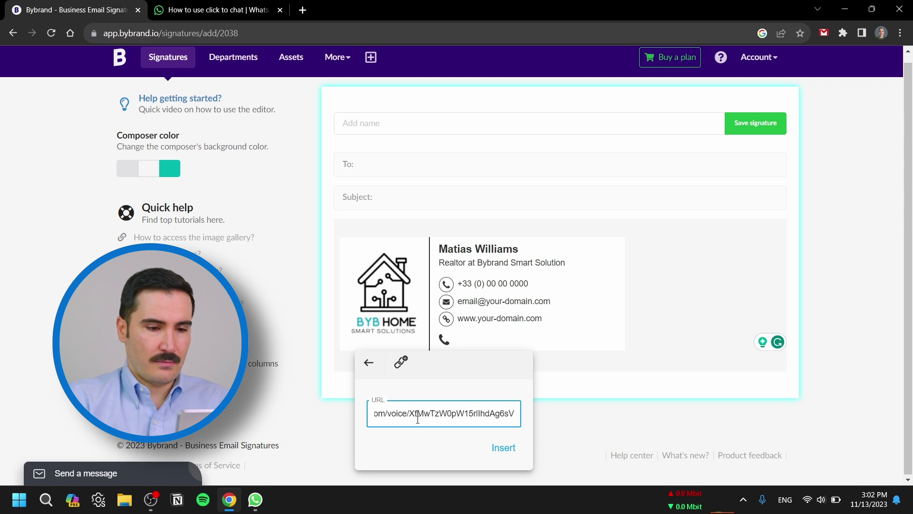
click(503, 447)
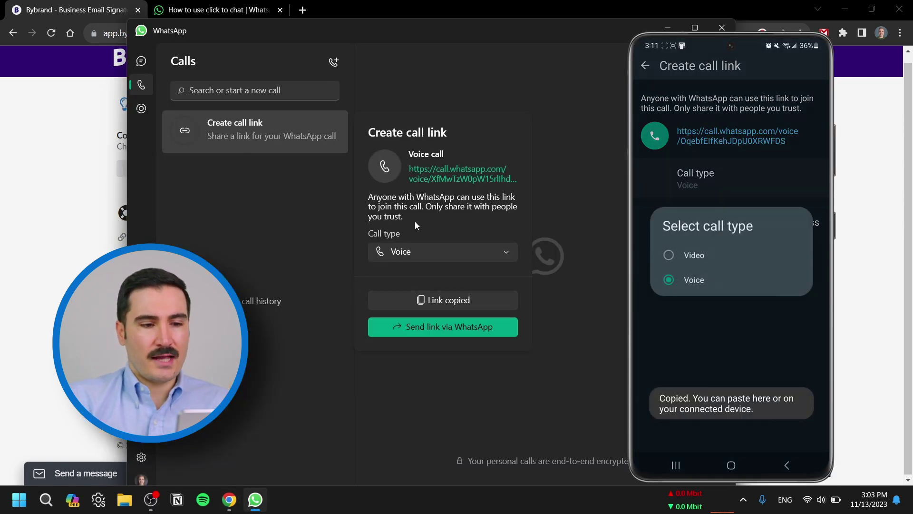
- Change the call link type to Video and copy the new video call link
click(404, 252)
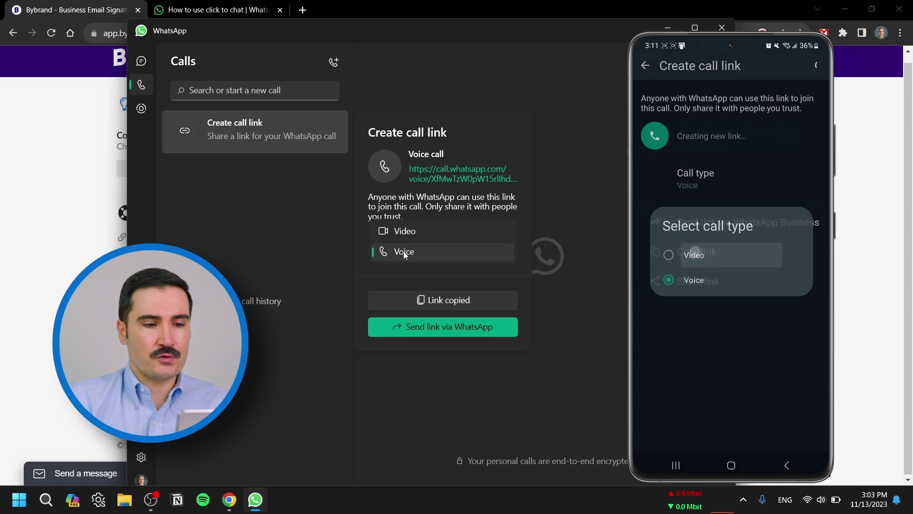
click(419, 230)
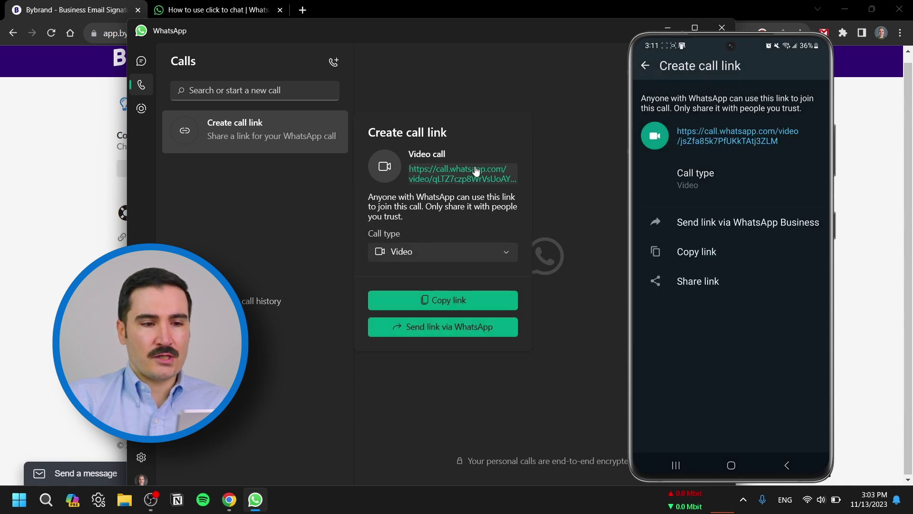
click(454, 301)
key(alt+Tab)
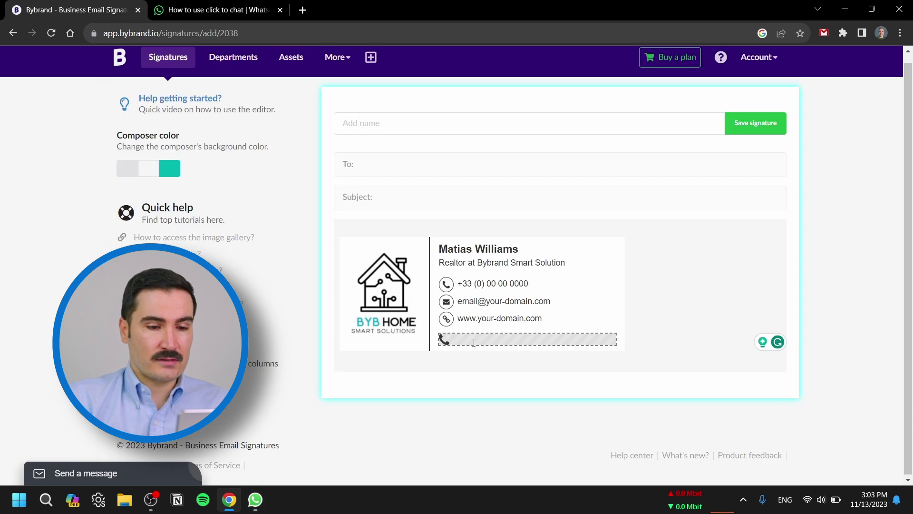
- Add a green video-camera icon beside the phone icon via the Image Gallery upload
click(474, 343)
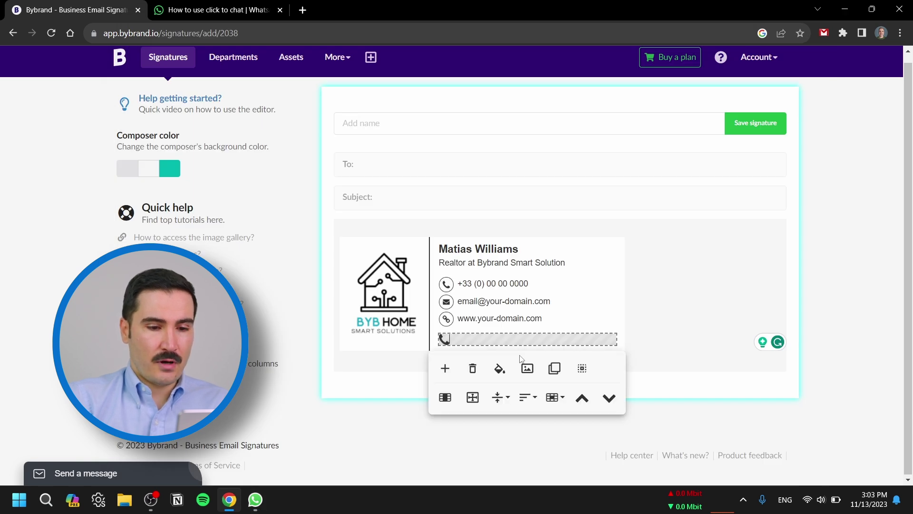
click(526, 369)
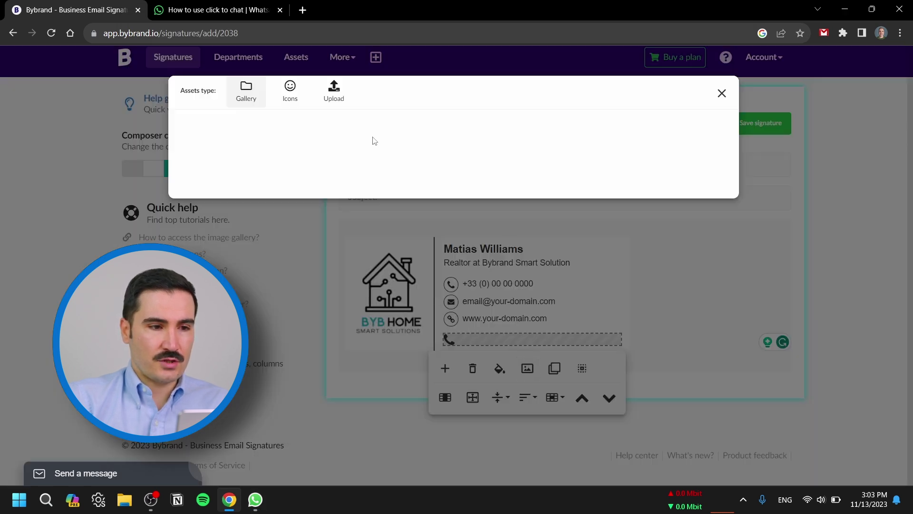
click(290, 90)
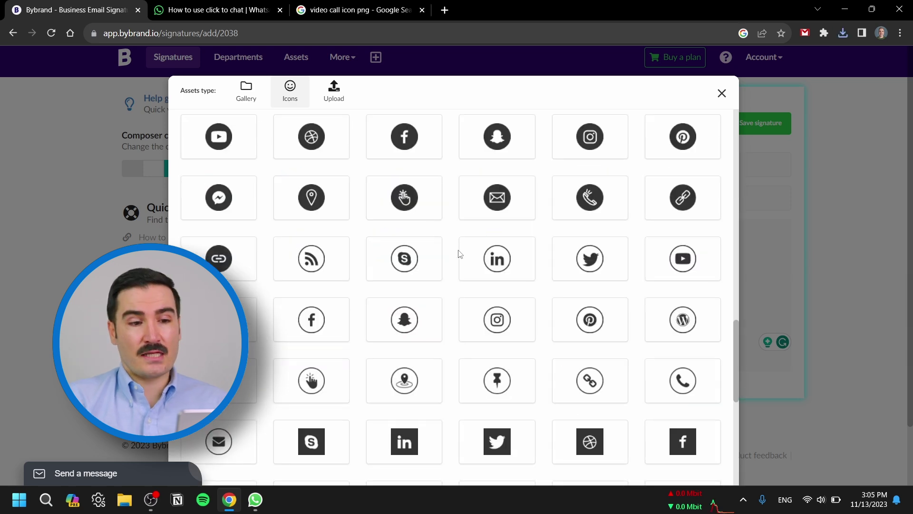
scroll(460, 255, down, 3)
scroll(459, 254, up, 2)
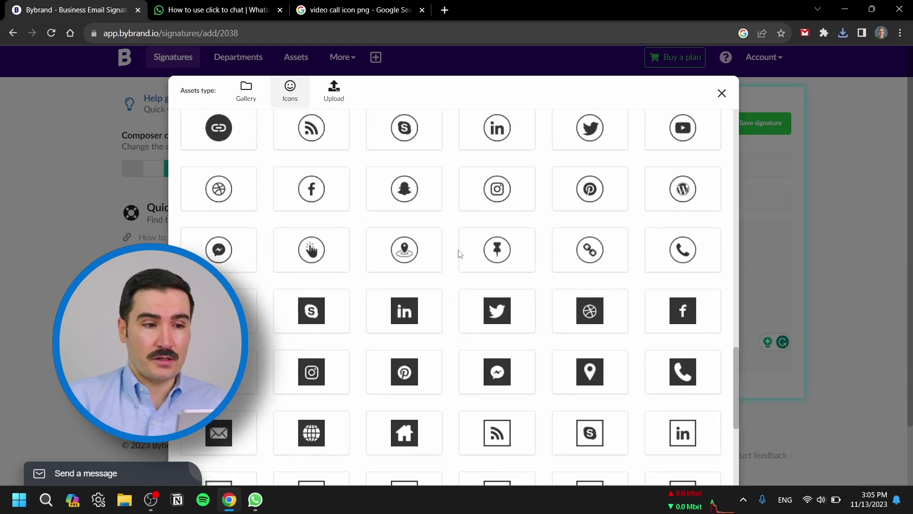
click(334, 98)
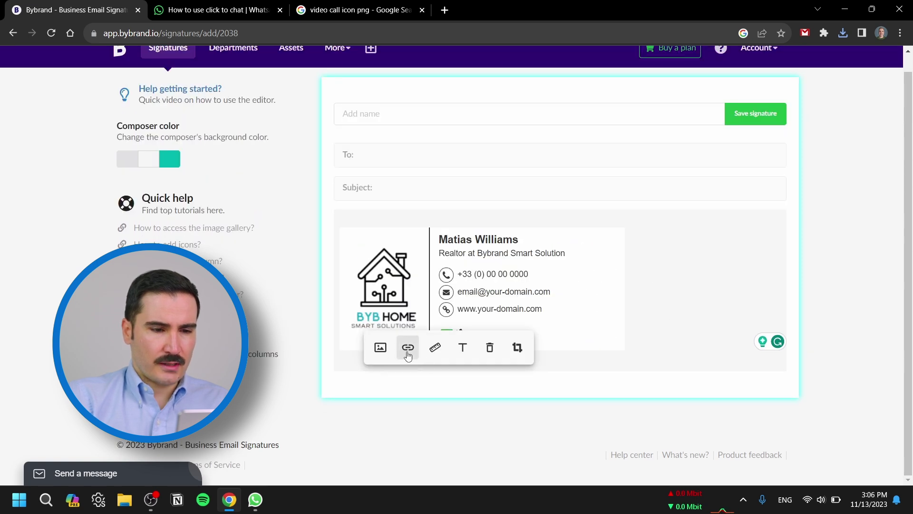
- Link the video icon to the copied video call URL and begin naming the signature Test
click(408, 353)
key(ctrl+v)
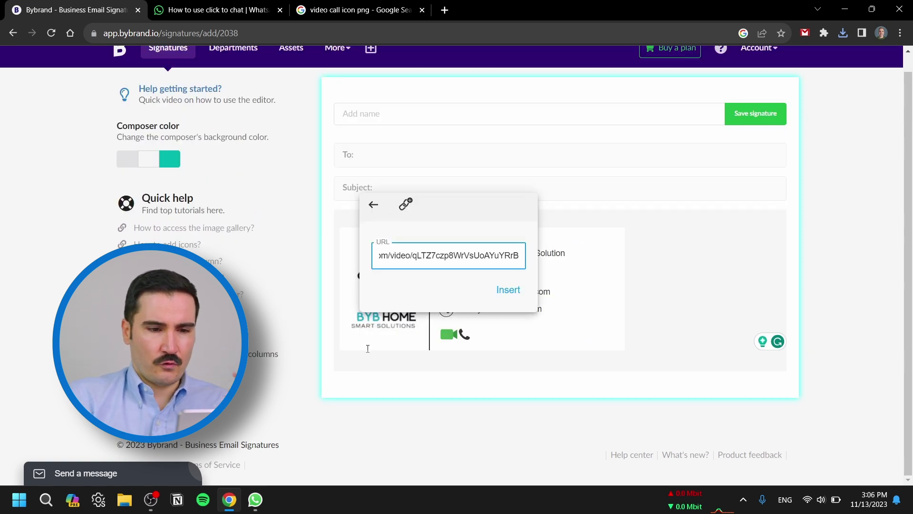
click(507, 291)
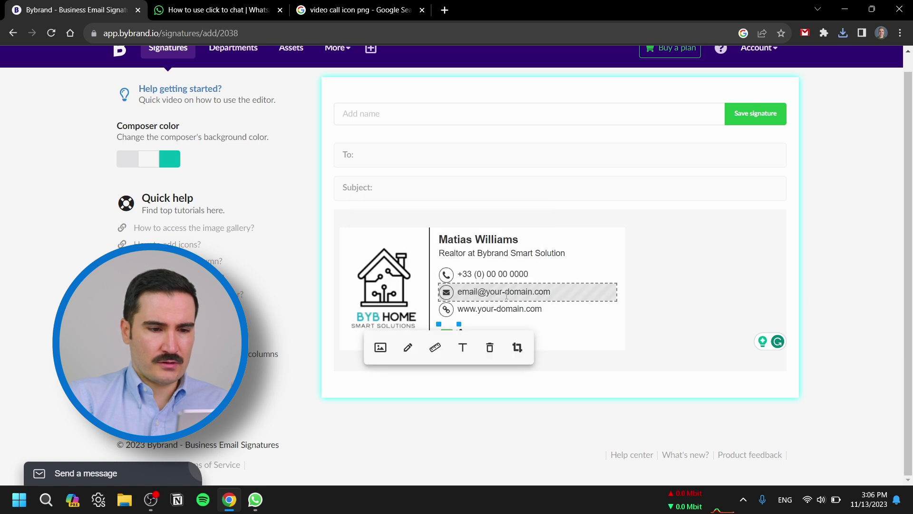
click(476, 112)
text(Test)
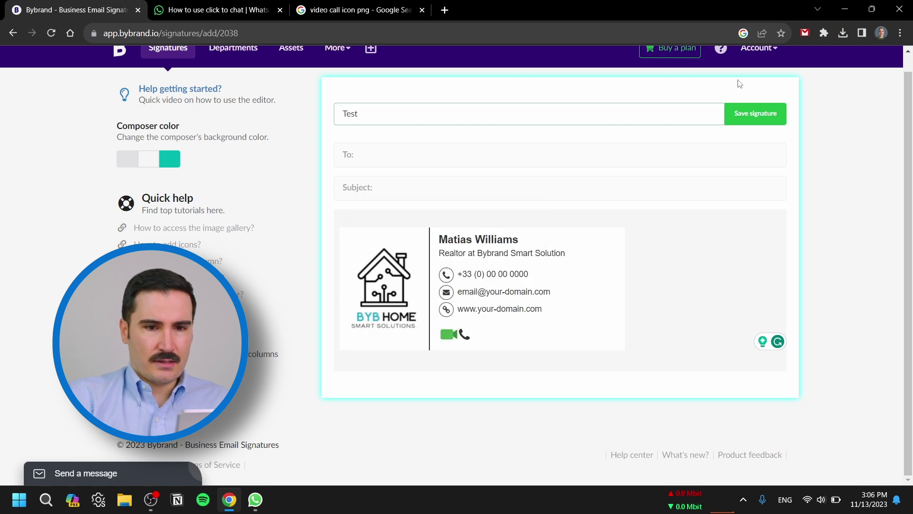
- Save the signature as Test and bring up its test-send options
click(749, 107)
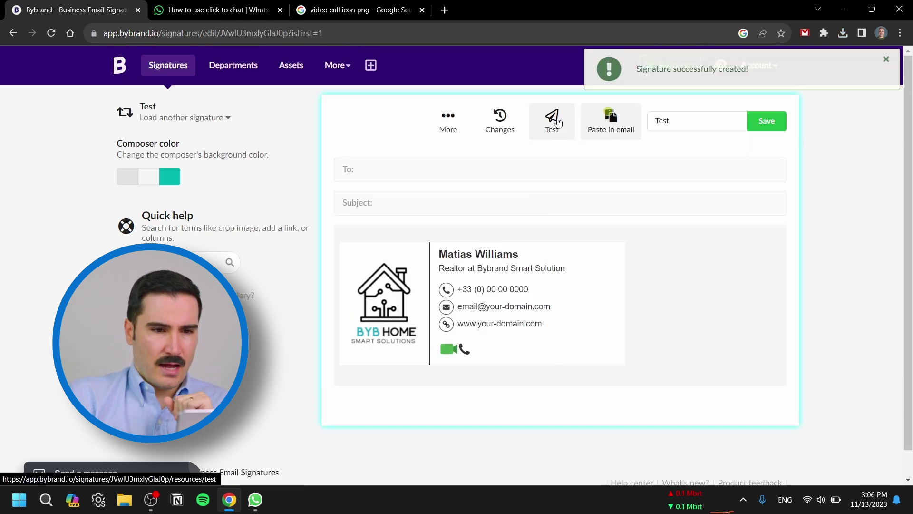
click(550, 119)
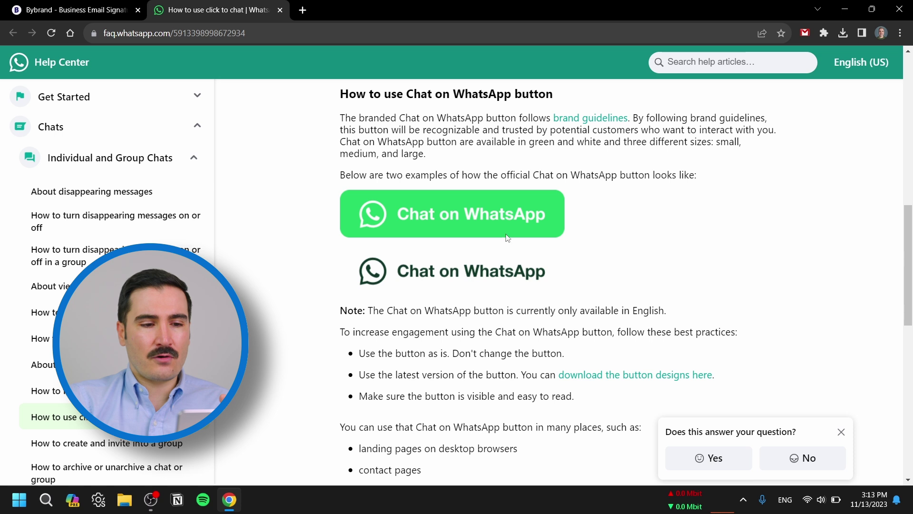
- Download the Chat on WhatsApp button designs from the click-to-chat Help Center article
scroll(635, 262, down, 2)
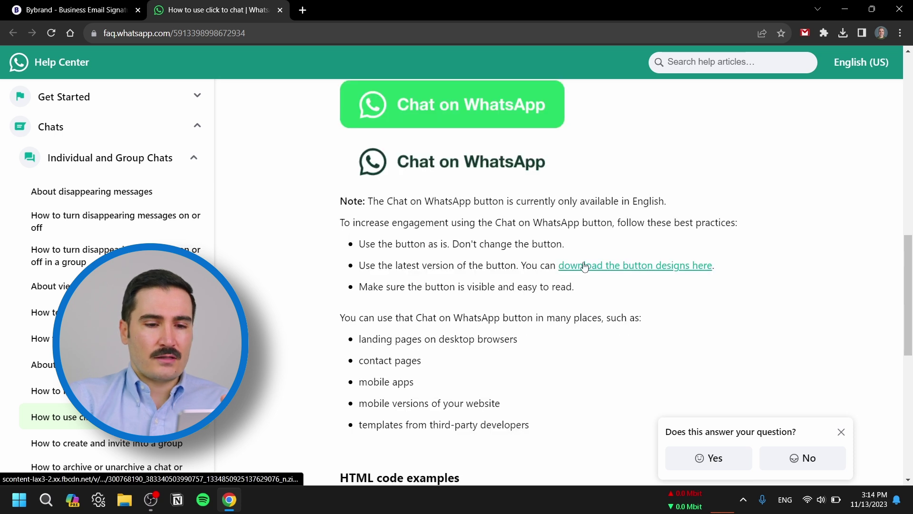
click(602, 267)
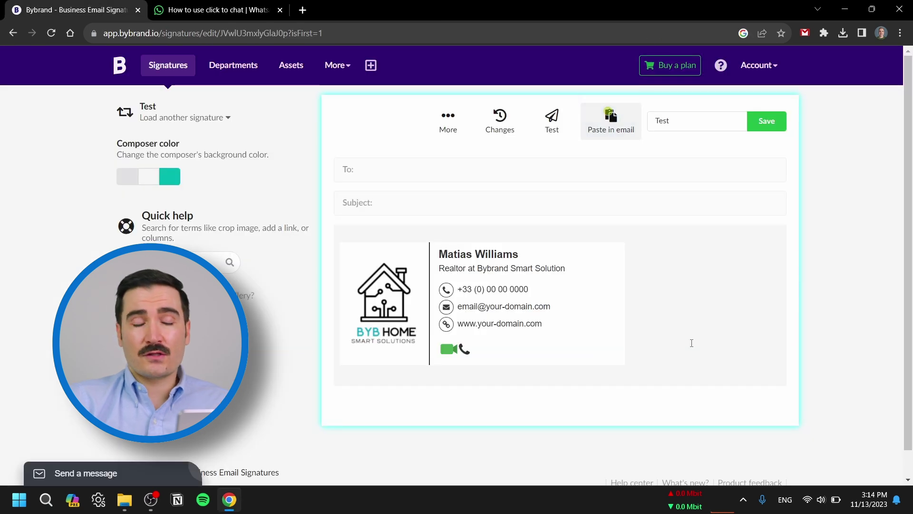
- Replace the call icons with a resized WhatsAppButtonGreenSmall.png button and copy the example wa.me link
click(509, 349)
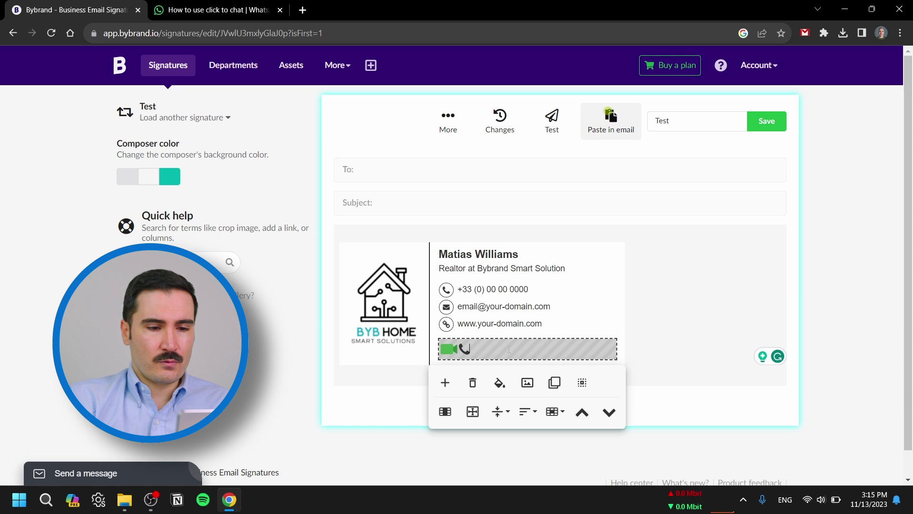
key(BackSpace)
key(BackSpace)
click(509, 346)
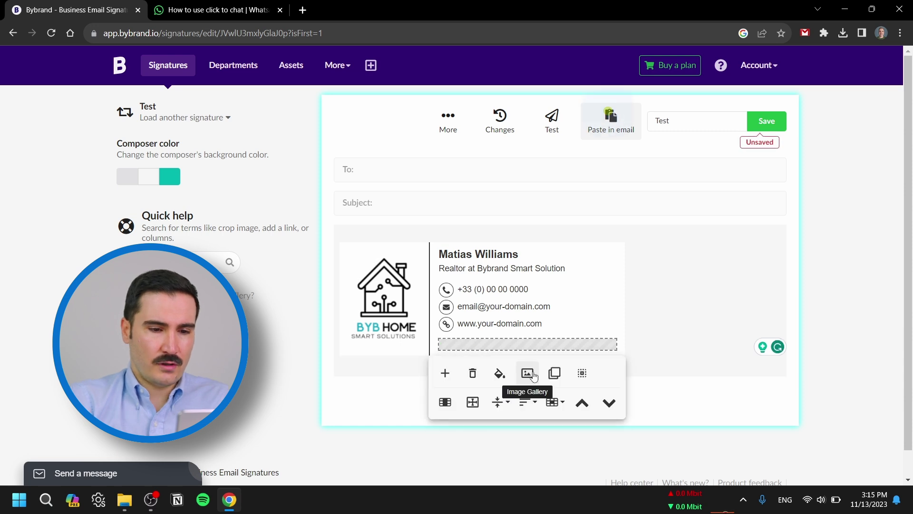
click(528, 374)
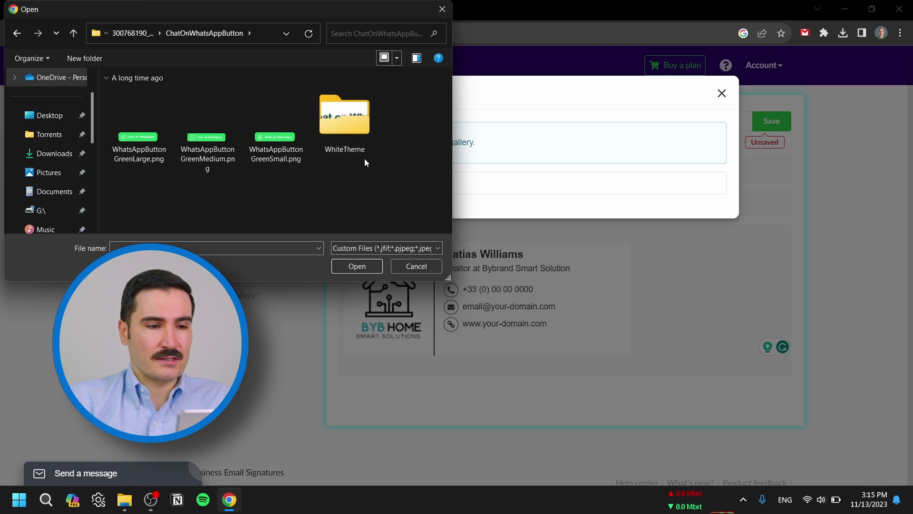
click(273, 150)
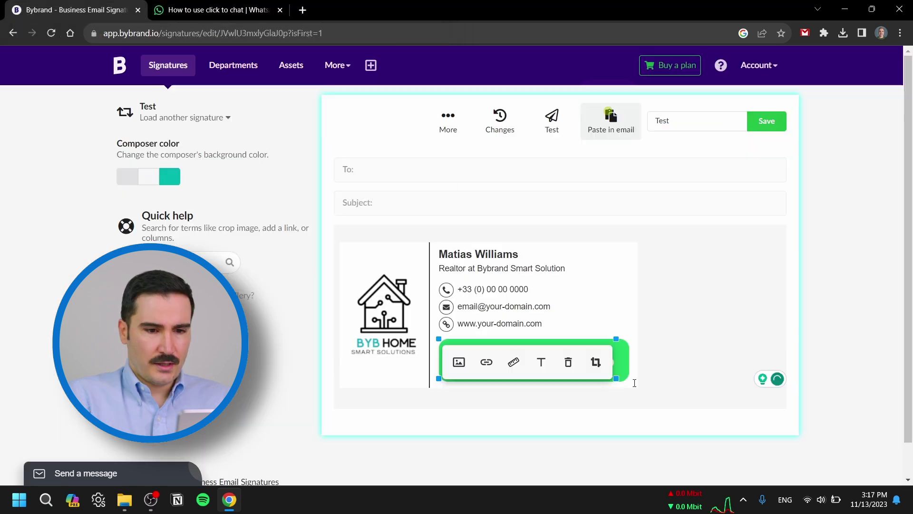
drag(617, 341, 509, 352)
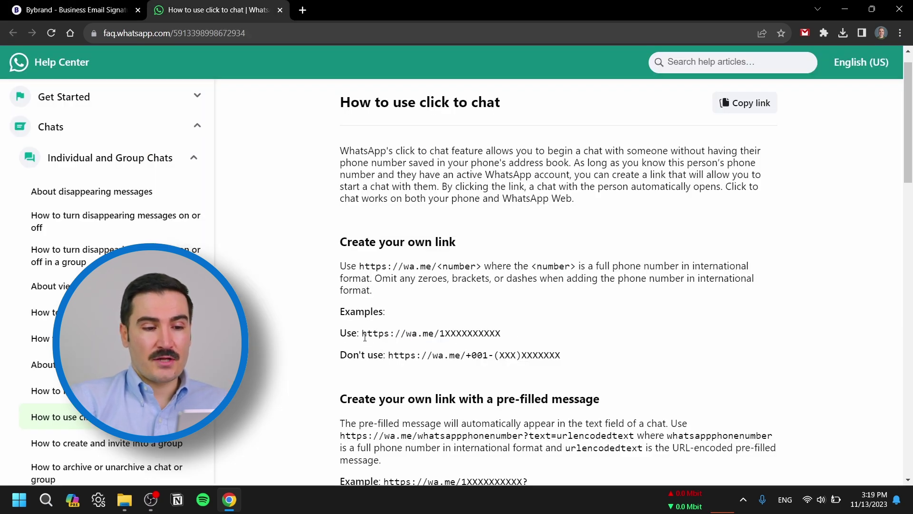
drag(363, 336, 506, 336)
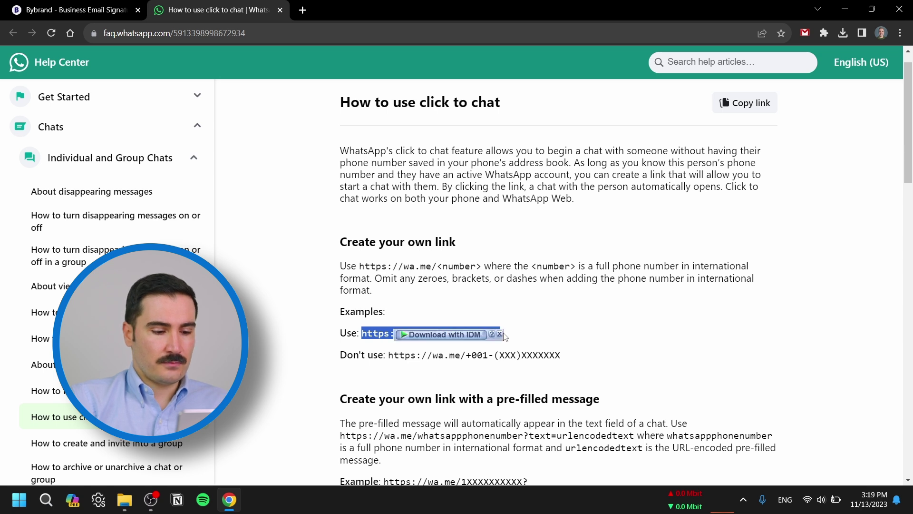
click(77, 10)
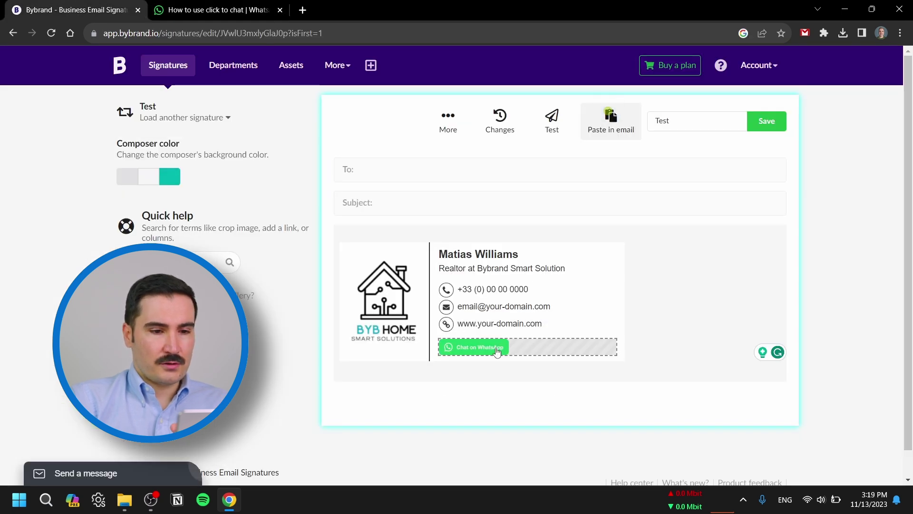
- Link the Chat on WhatsApp button to a wa.me URL ending in the contact's phone number
click(448, 350)
click(432, 362)
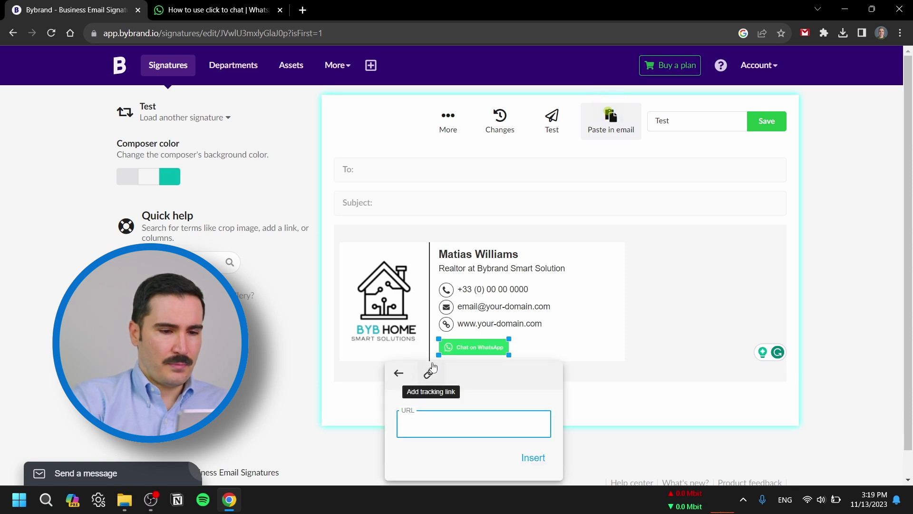
key(ctrl+v)
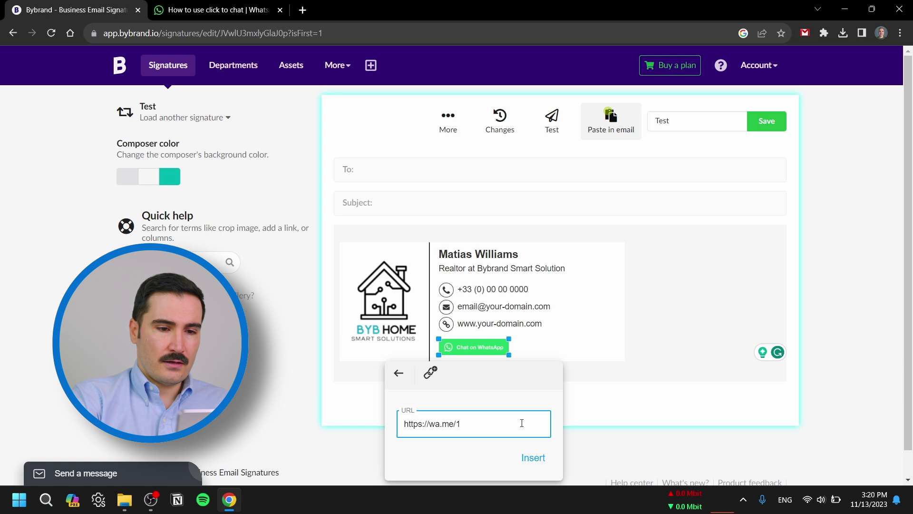
key(BackSpace)
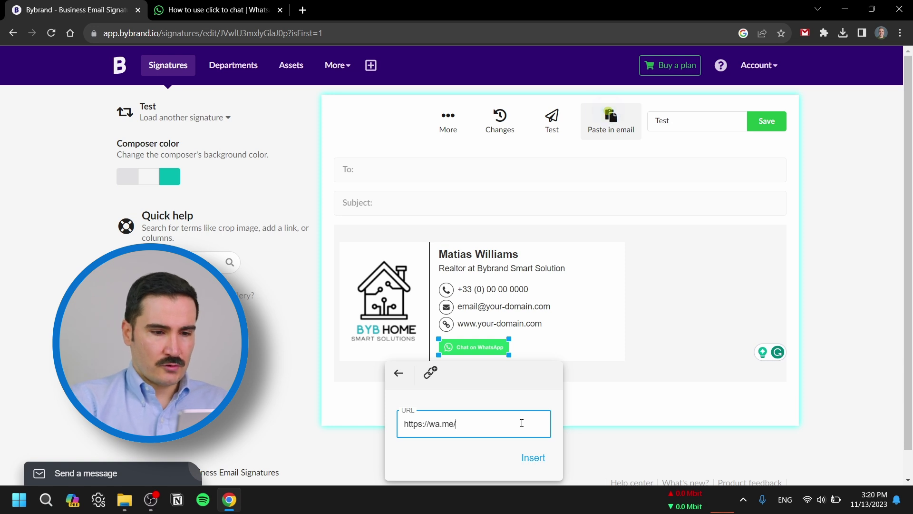
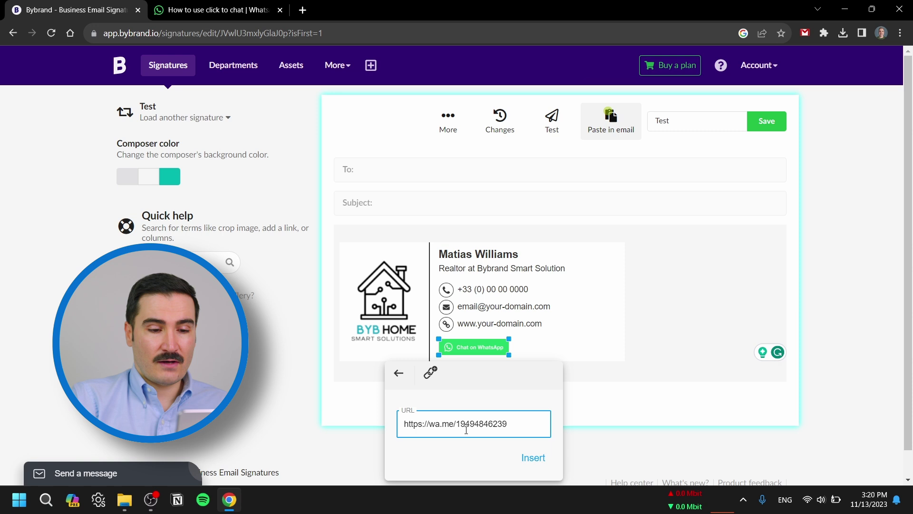
click(533, 457)
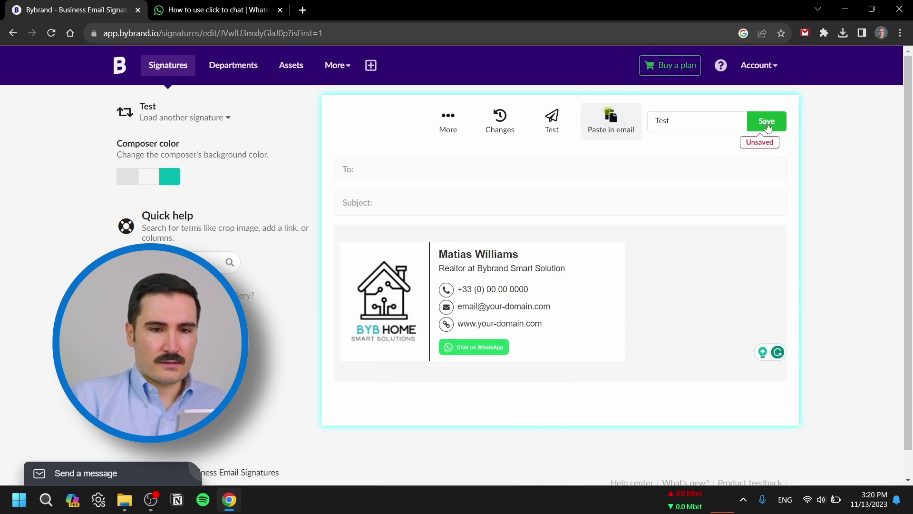
- Save the signature and show its device preview from the Test options
click(767, 123)
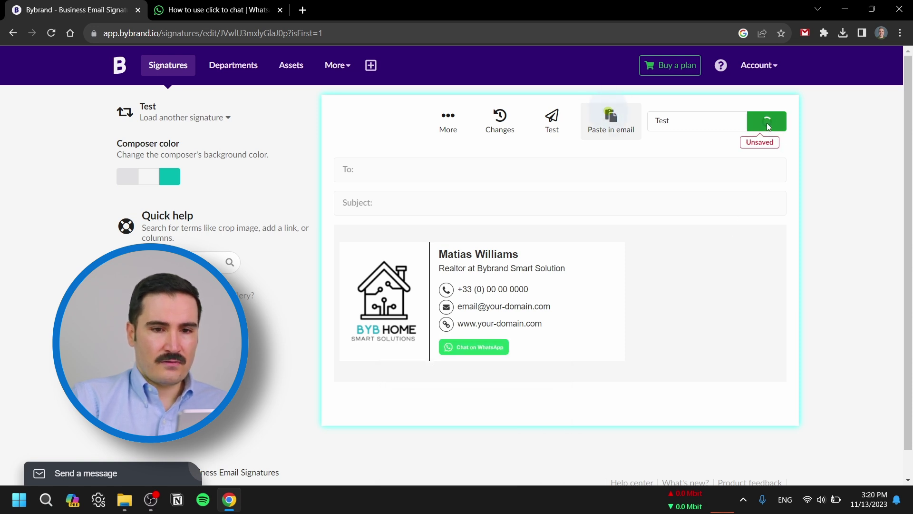
click(557, 129)
click(750, 369)
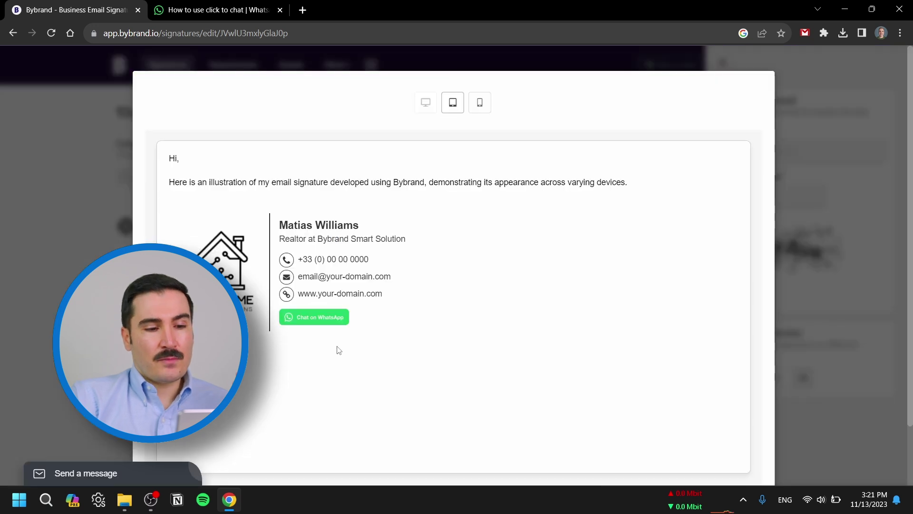
- Follow the preview button's link into WhatsApp Desktop and send three test messages
click(310, 323)
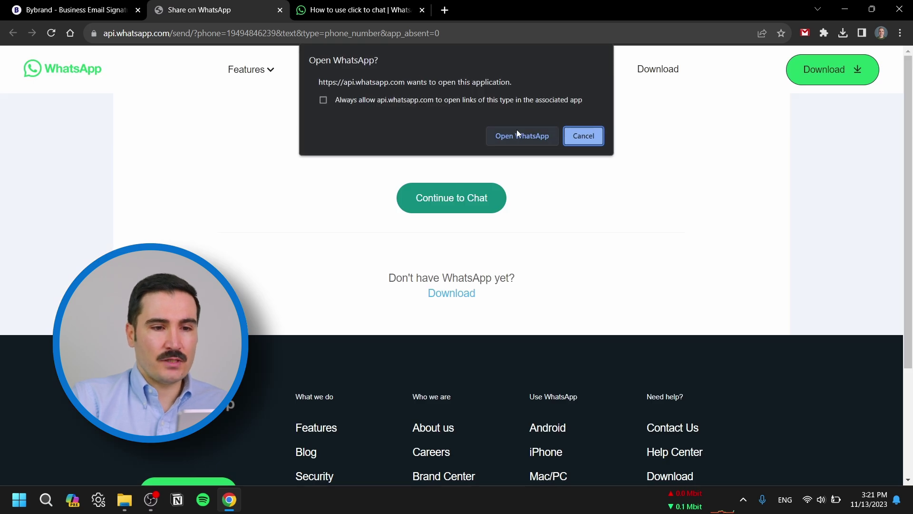
click(513, 136)
text(kjhjasfjhasgfjhas)
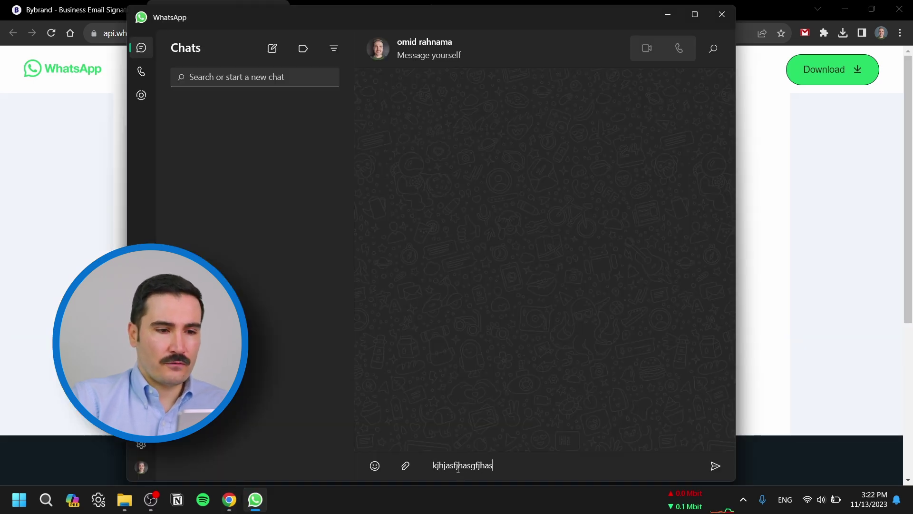
key(Return)
text(mnbfmnbfsdf)
key(Return)
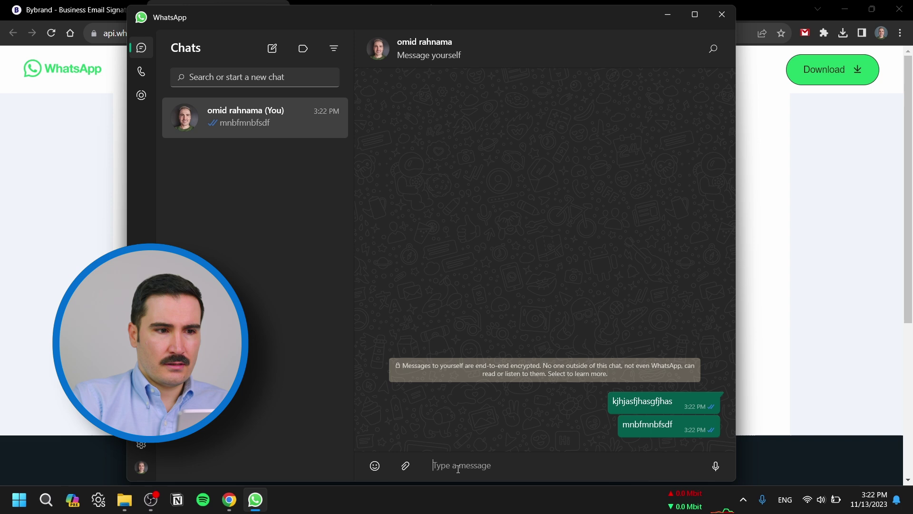
text(dbjdbfjhsd)
key(Return)
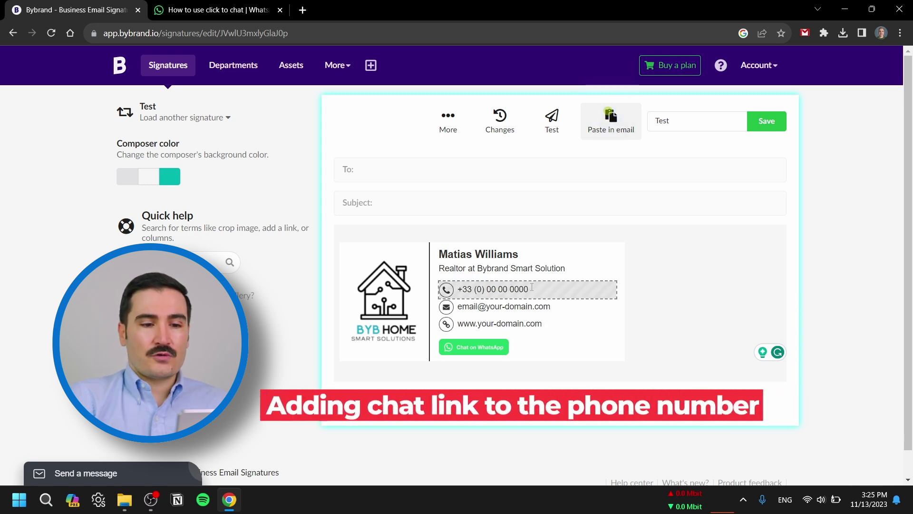
- Link the phone number text to its wa.me WhatsApp chat URL
drag(532, 290, 456, 290)
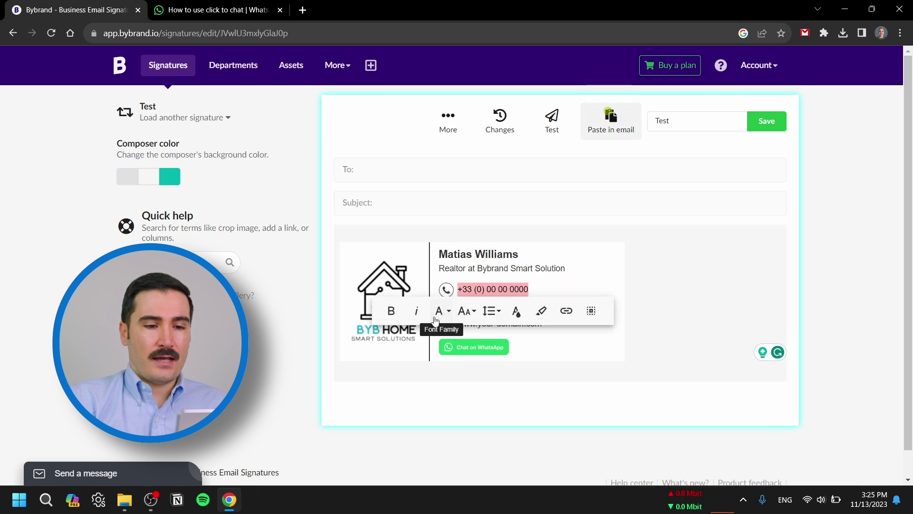
click(566, 312)
text(https://wa.me/)
text(1)
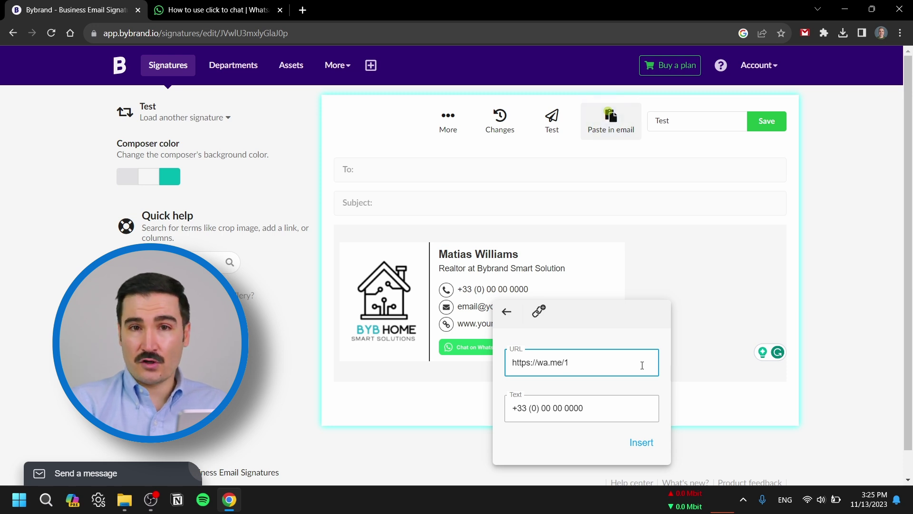
click(641, 442)
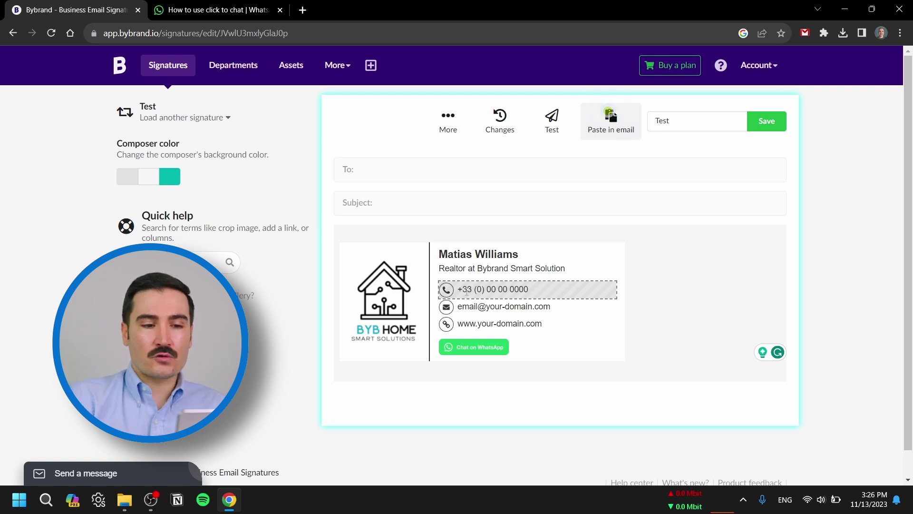
- Replace the phone icon with the green WhatsApp icon from the social icon set, and save
click(446, 289)
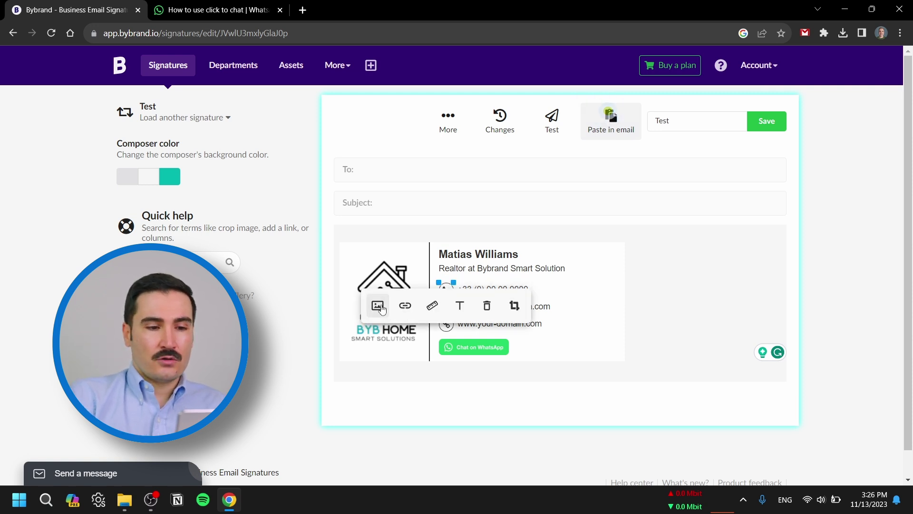
click(379, 305)
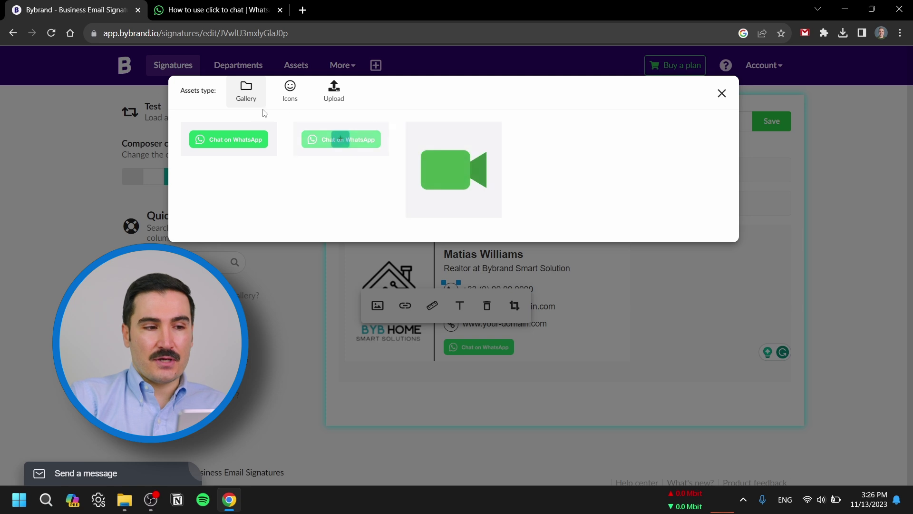
click(290, 94)
mouse_move(496, 244)
click(497, 243)
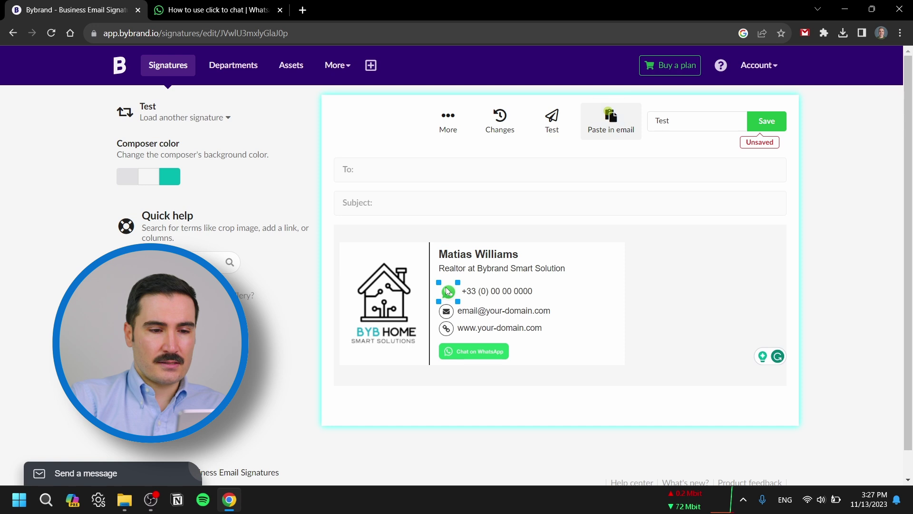
click(448, 292)
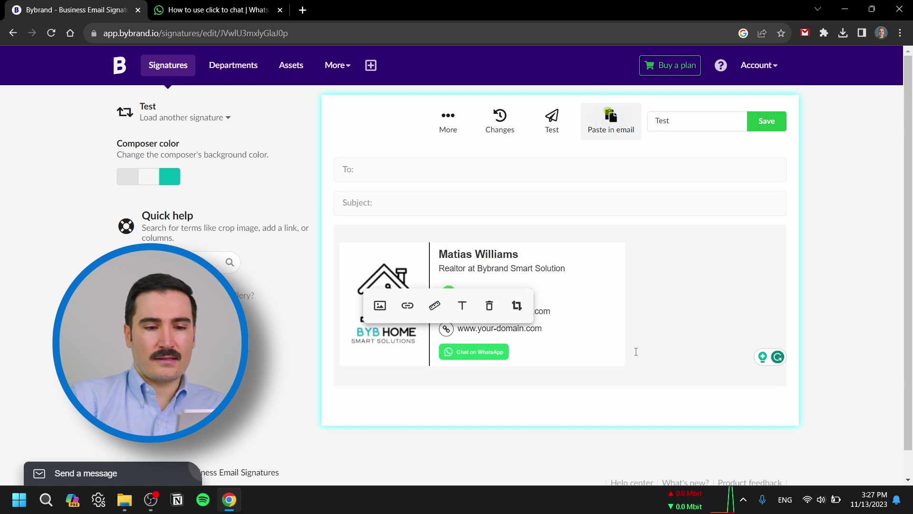
click(656, 355)
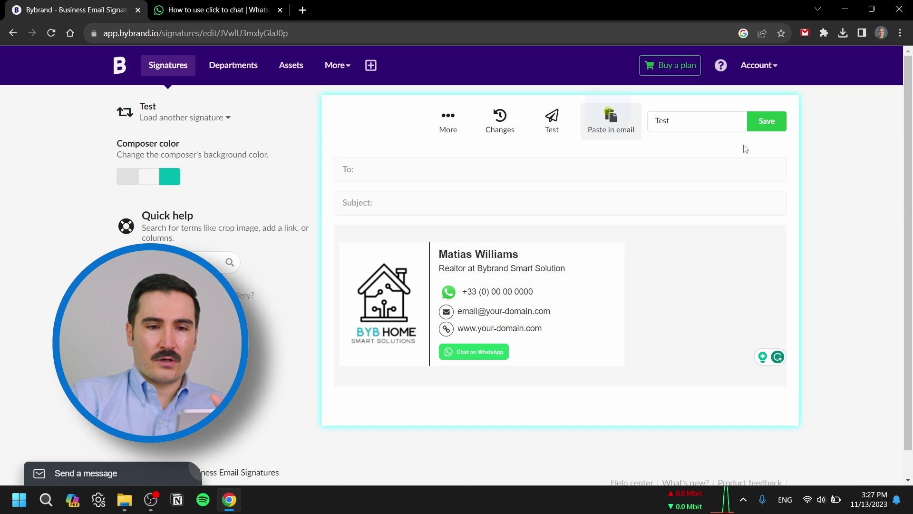
click(770, 125)
- Preview the signature and follow the phone number link to confirm it opens a WhatsApp chat
click(552, 119)
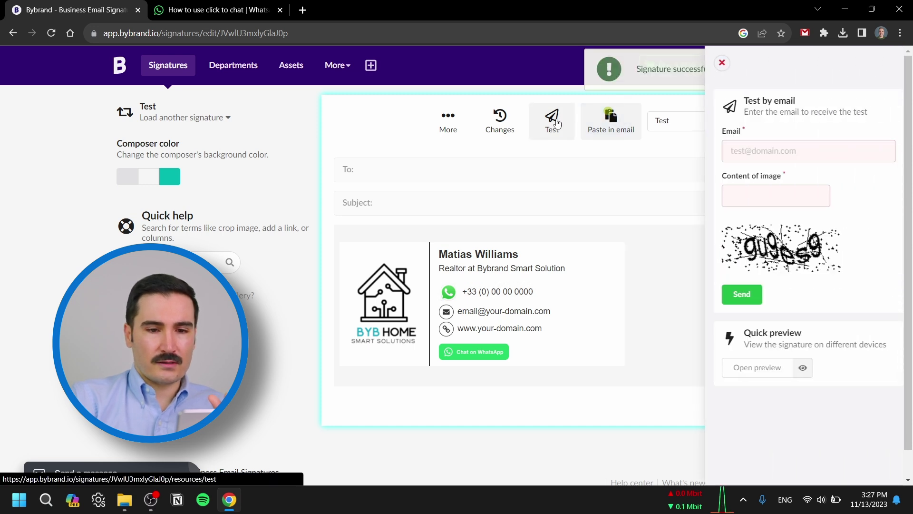
click(752, 367)
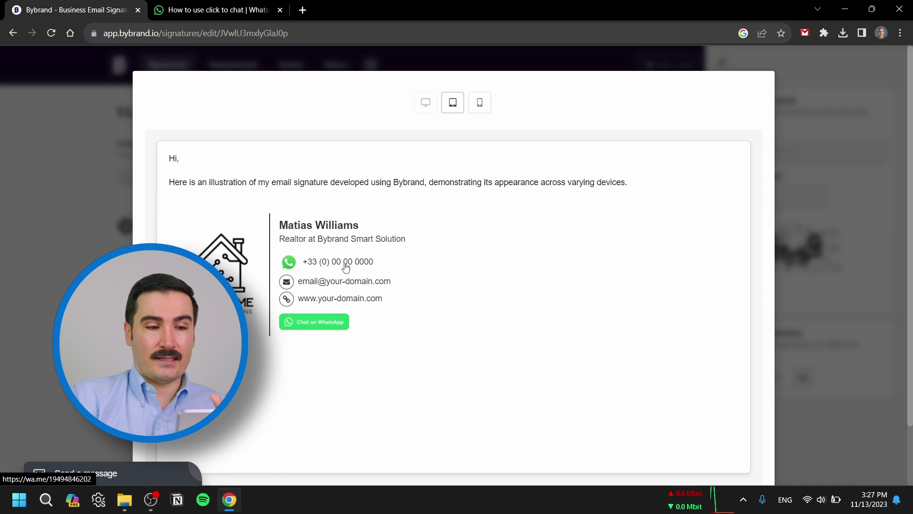
click(341, 265)
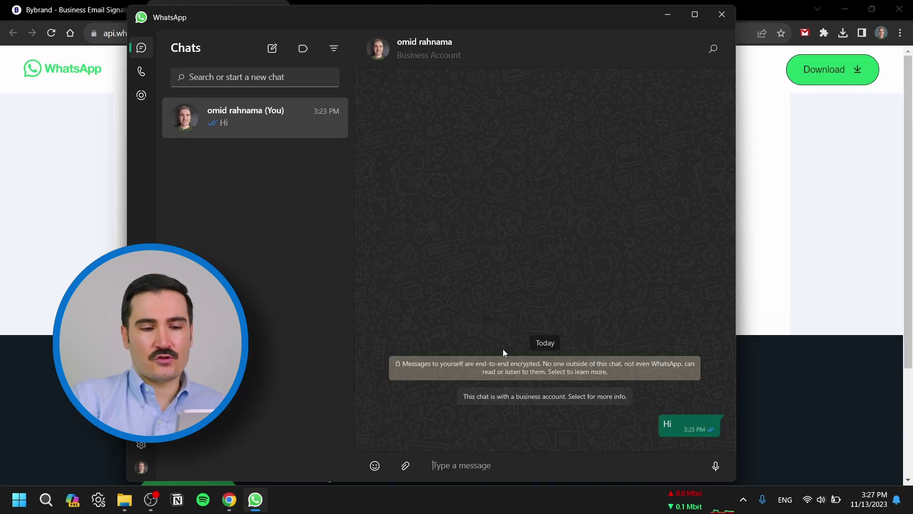
click(503, 464)
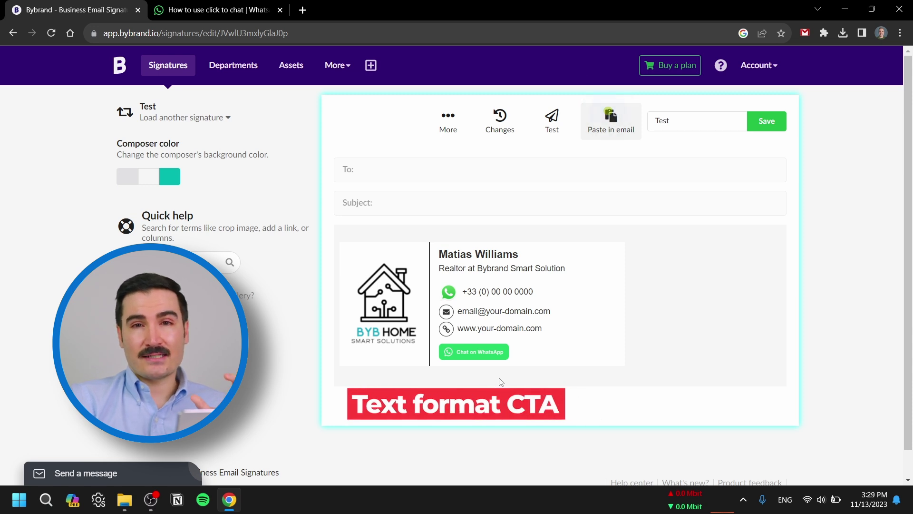
- Remove the Chat on WhatsApp button and paste the 'Chat with us on WhatsApp' text in its place
click(475, 352)
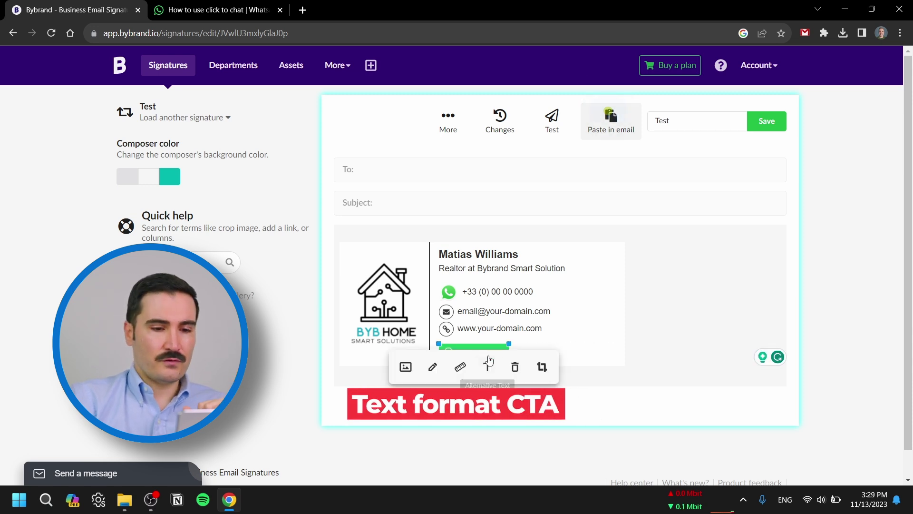
click(515, 367)
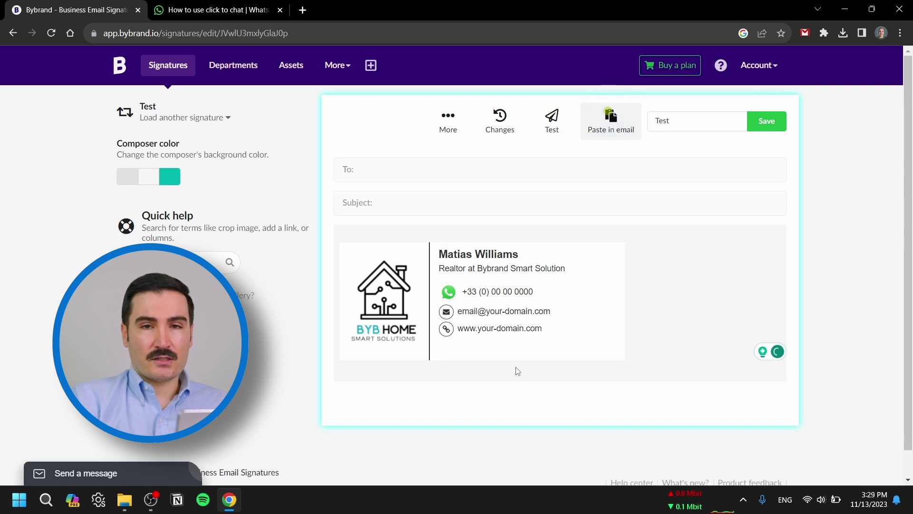
text(Chat with us on WhatsApp)
key(shift+Home)
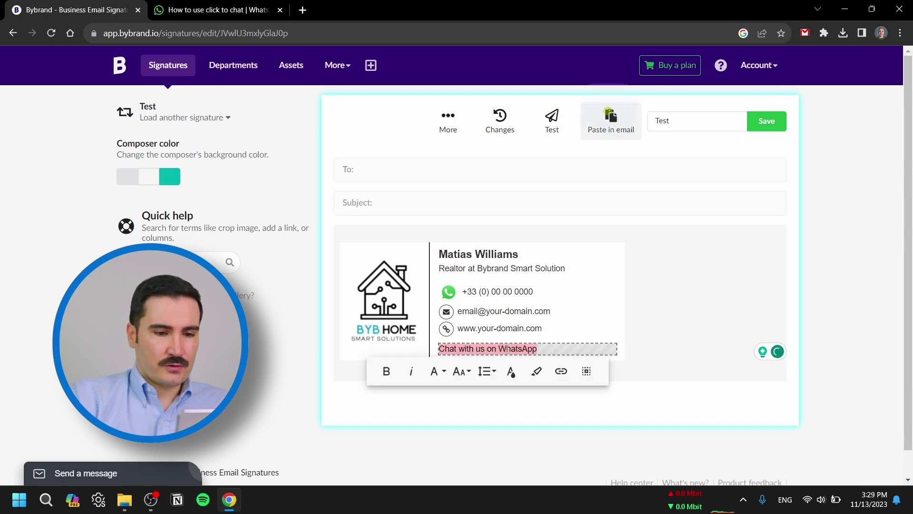
- Style the 'Chat with us on WhatsApp' text in a serif font, not bold, coloured green
click(437, 372)
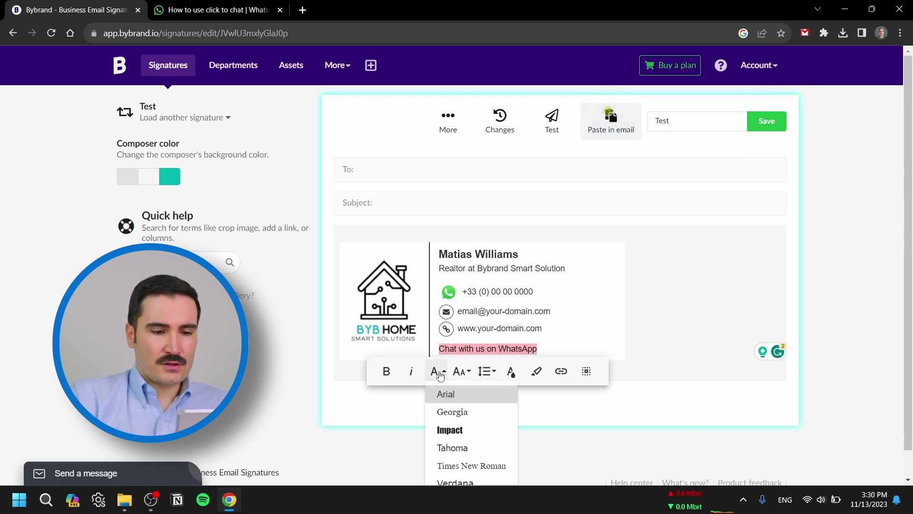
click(450, 430)
click(460, 376)
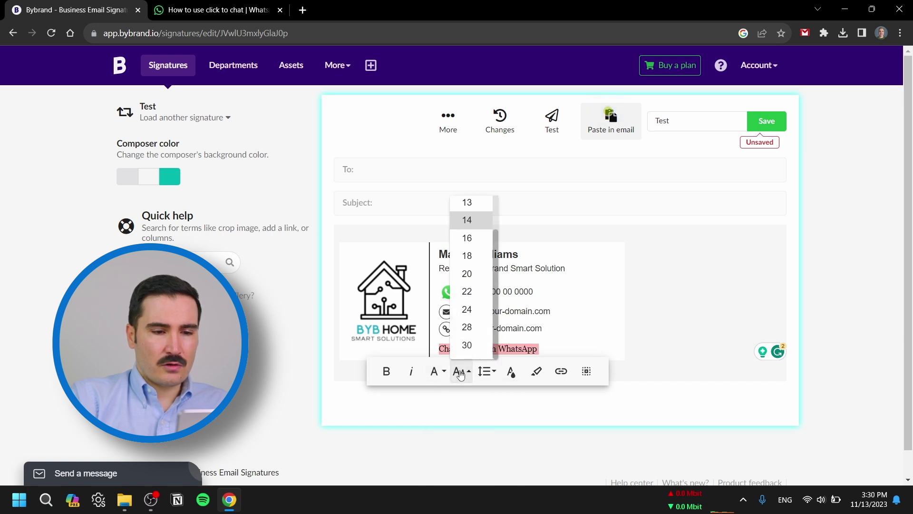
click(386, 376)
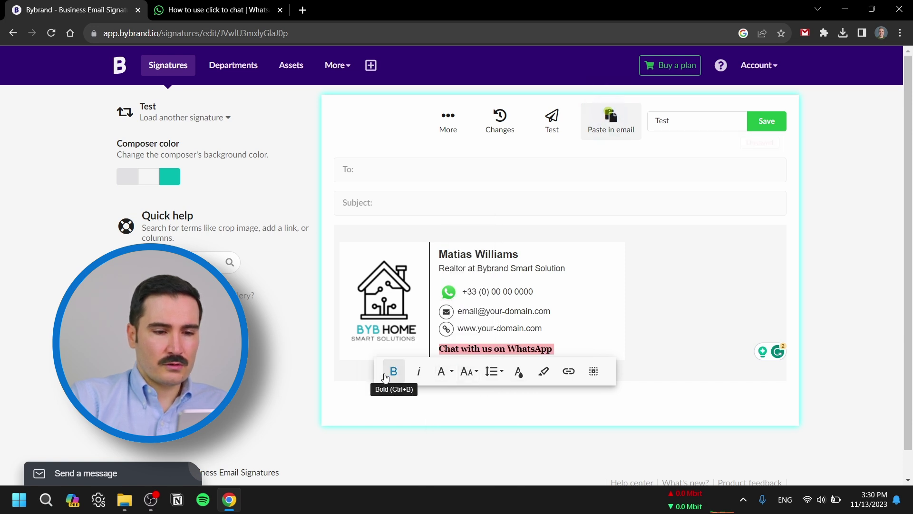
click(386, 376)
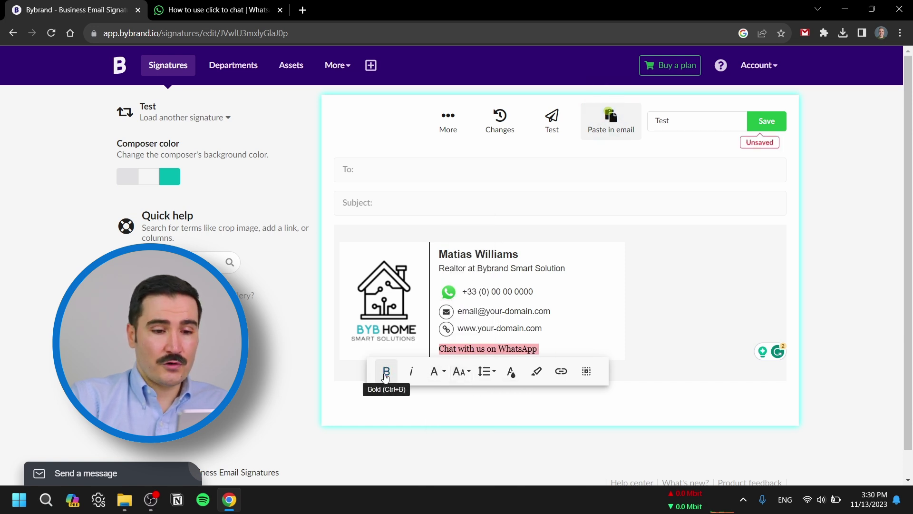
click(512, 376)
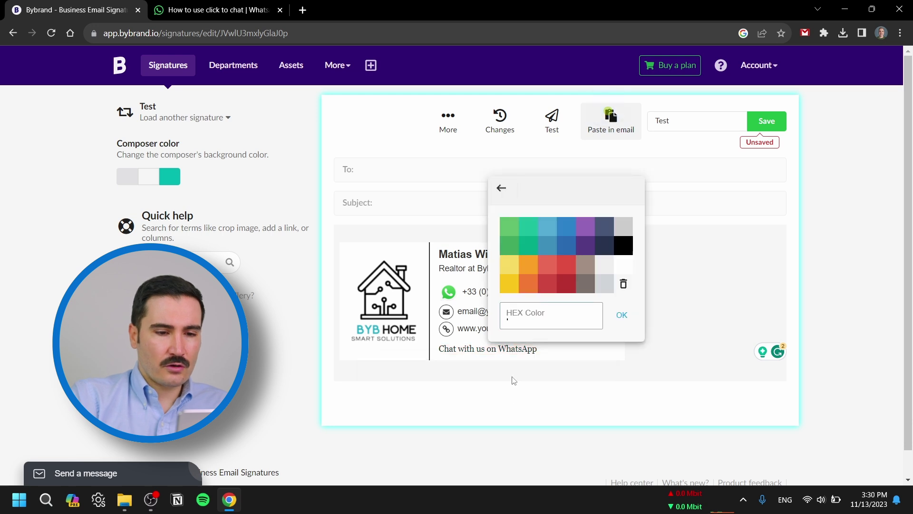
click(512, 230)
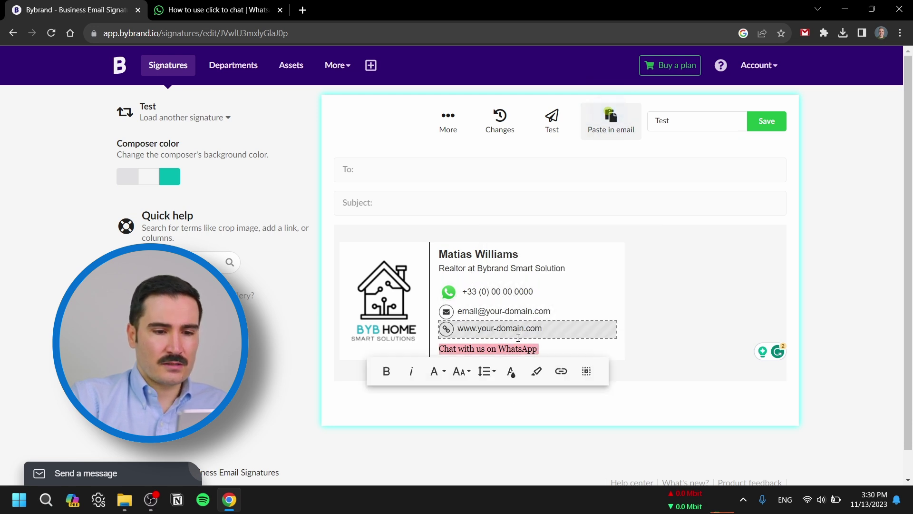
- Link the 'Chat with us on WhatsApp' text to the wa.me chat URL and save the signature
click(561, 371)
click(533, 244)
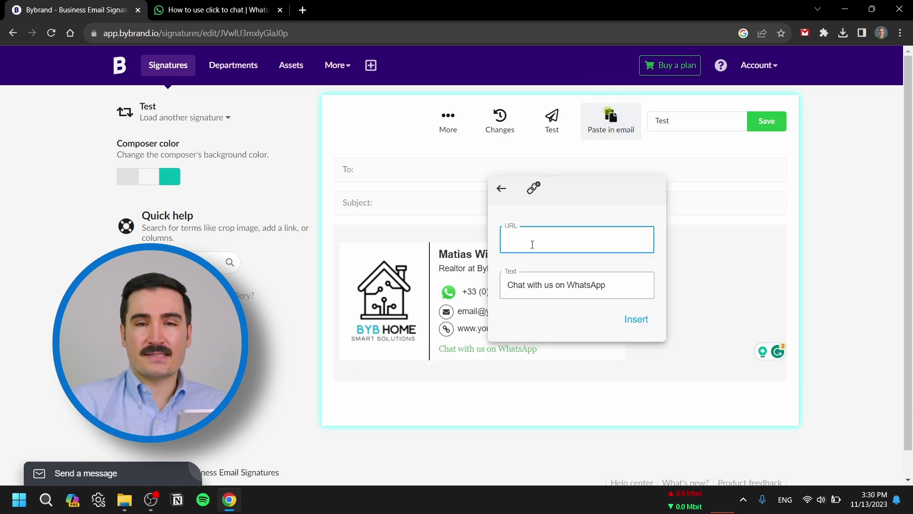
key(ctrl+v)
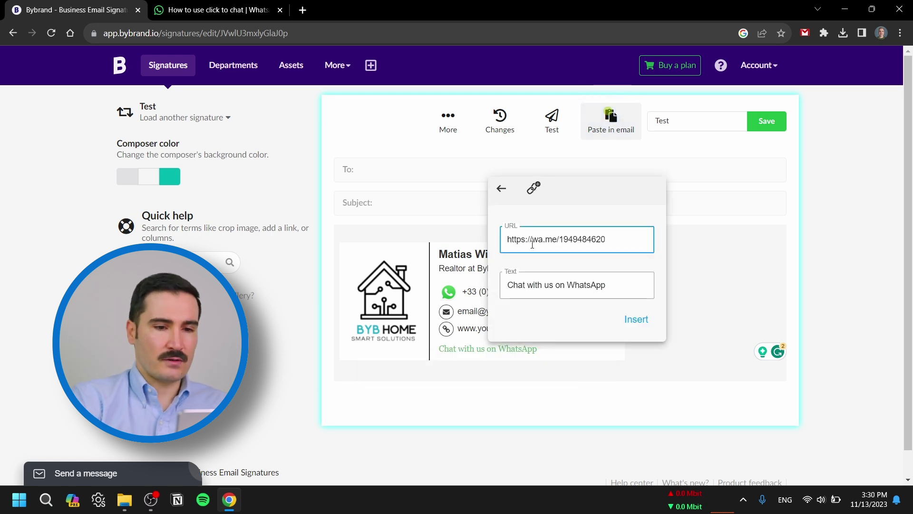
click(637, 319)
click(766, 121)
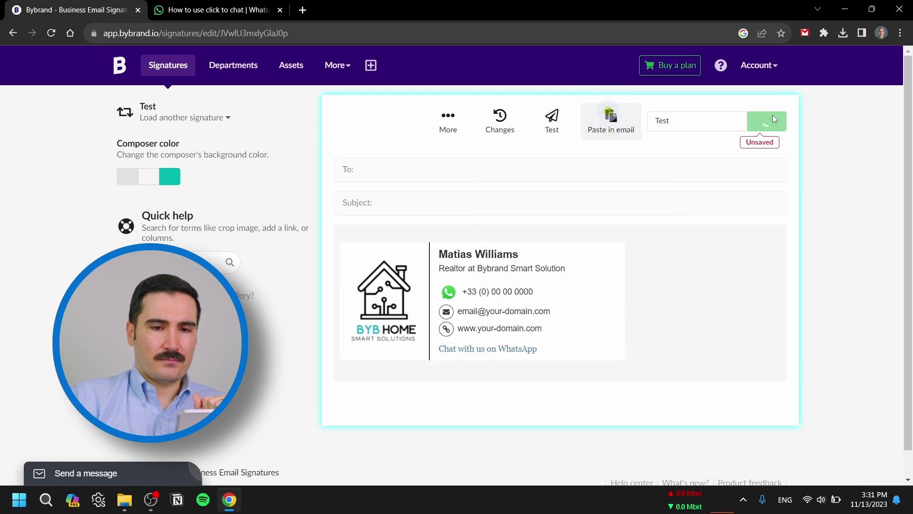
click(552, 121)
click(747, 368)
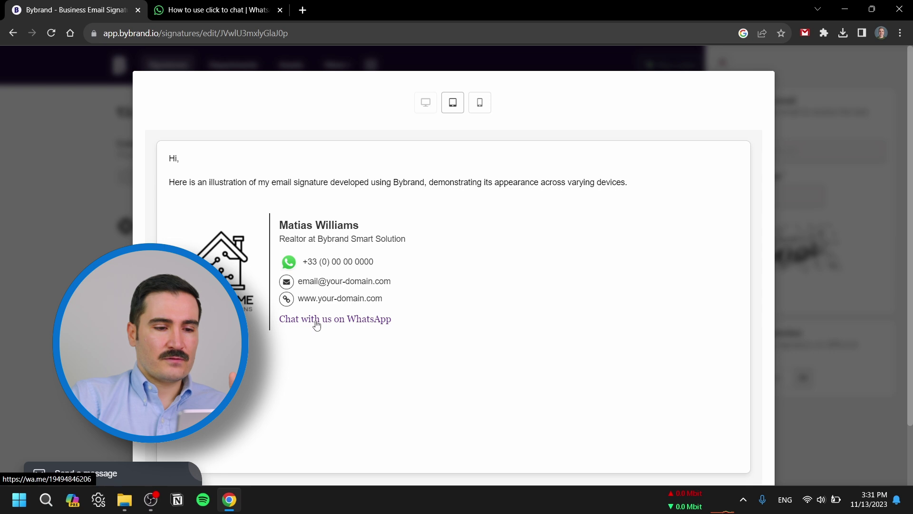
click(317, 324)
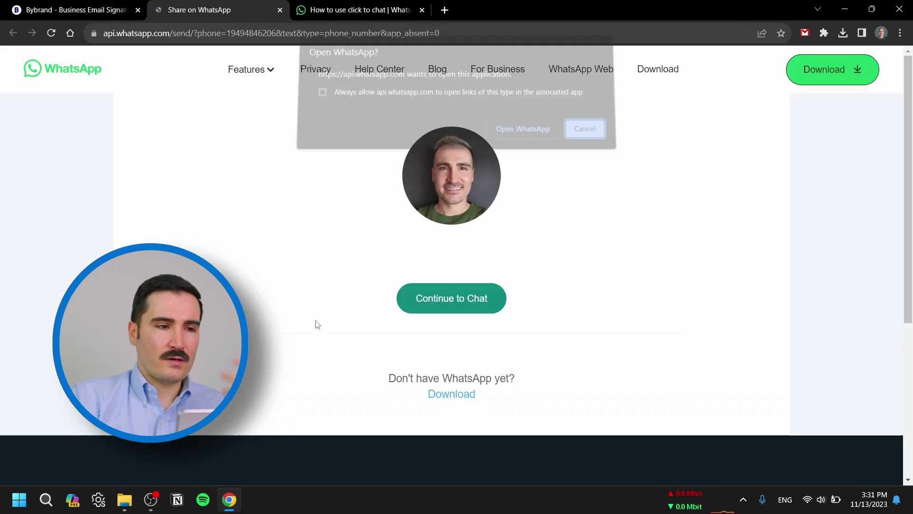
click(521, 135)
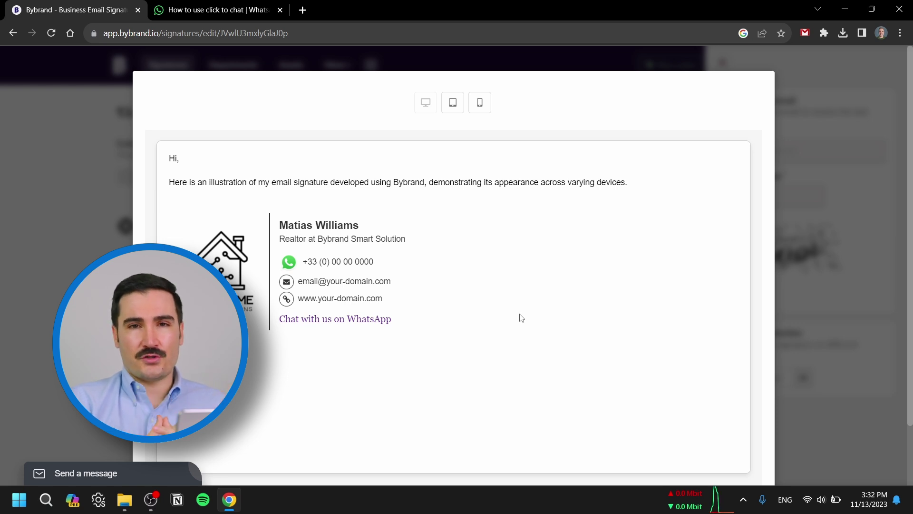
key(Escape)
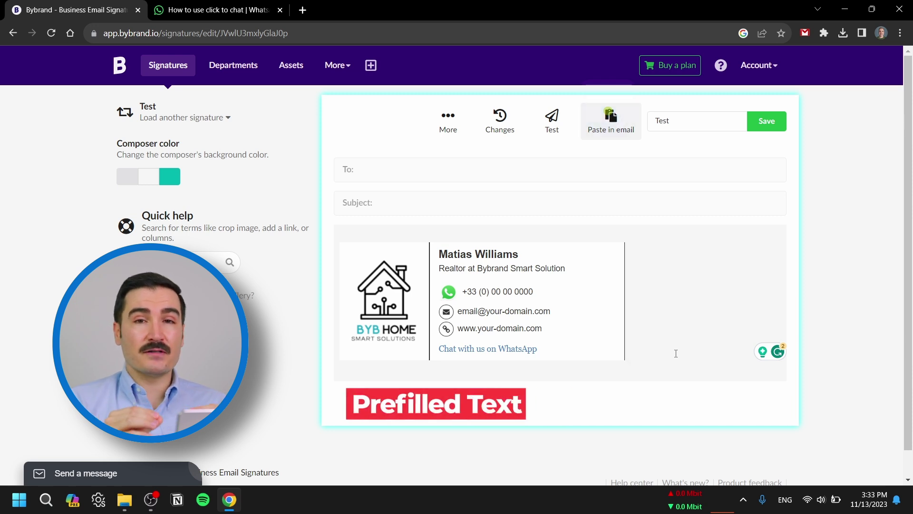
- Relink 'Chat with us on WhatsApp' to the wa.me URL with a '?text=I'm%20intrested%20' prefilled message
click(541, 349)
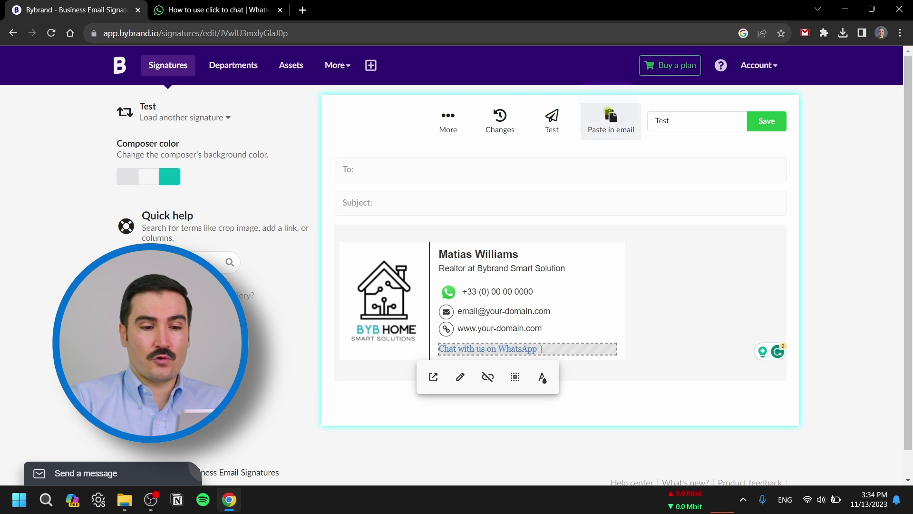
double_click(524, 349)
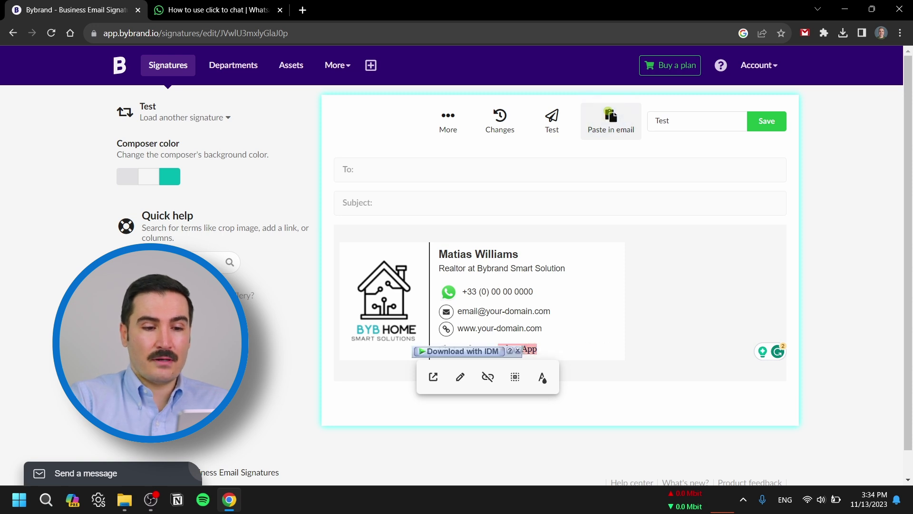
click(561, 353)
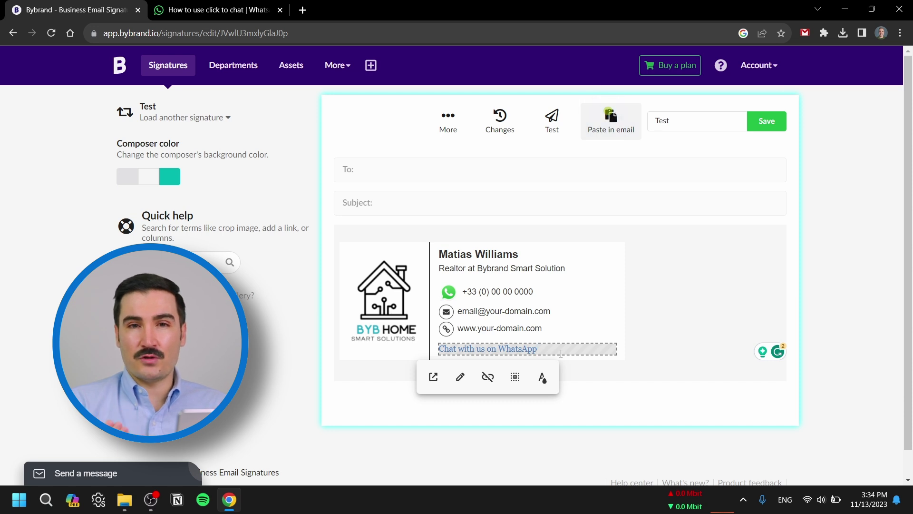
triple_click(562, 354)
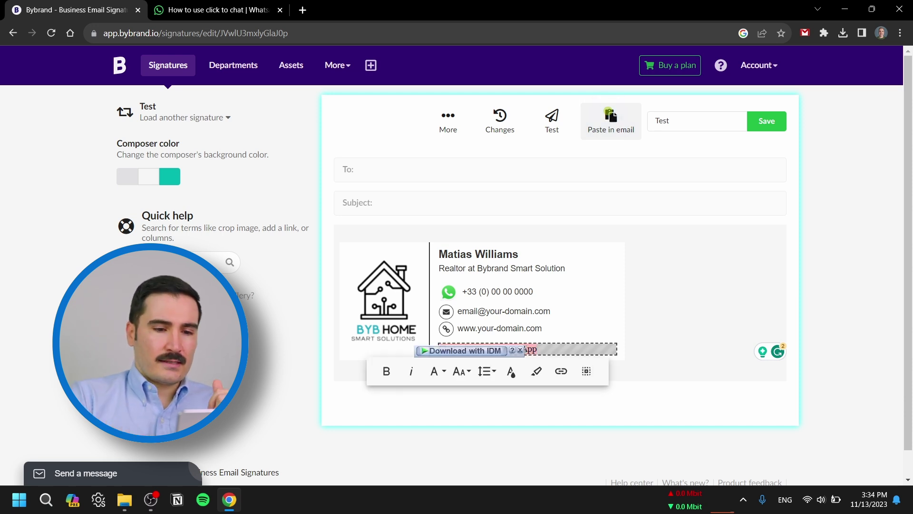
click(557, 370)
text(https://wa.me/1XXXXXXXXXX)
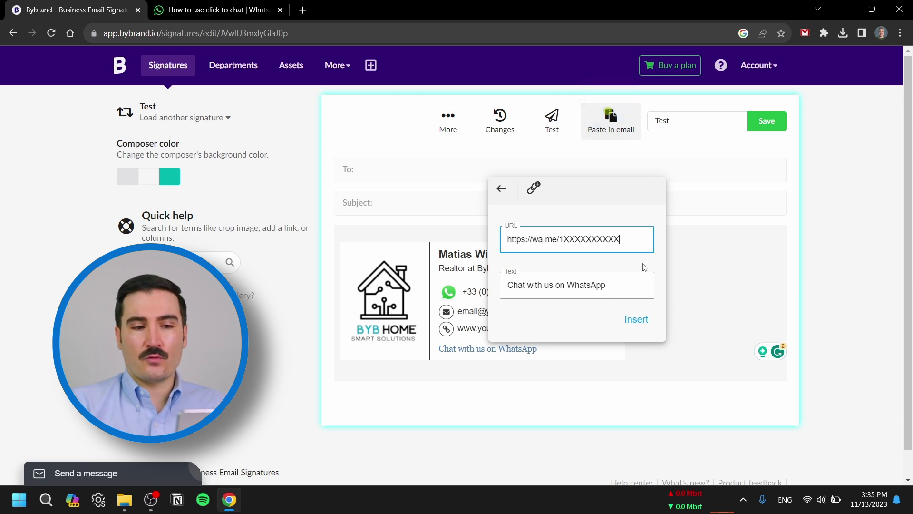
text(?text=)
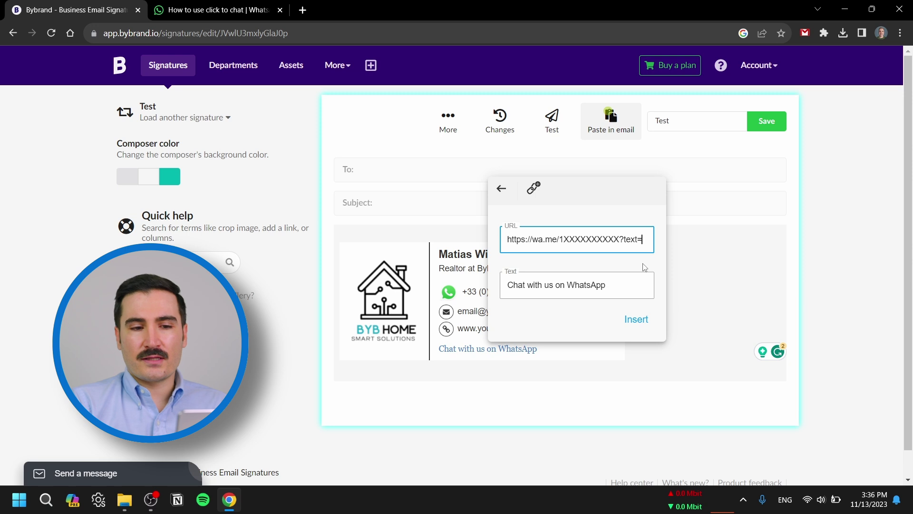
text(I'm)
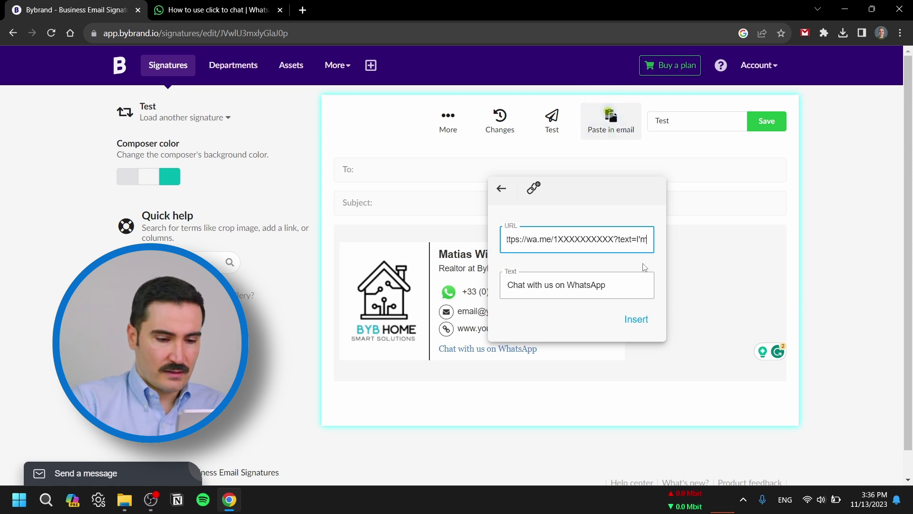
text(%20in)
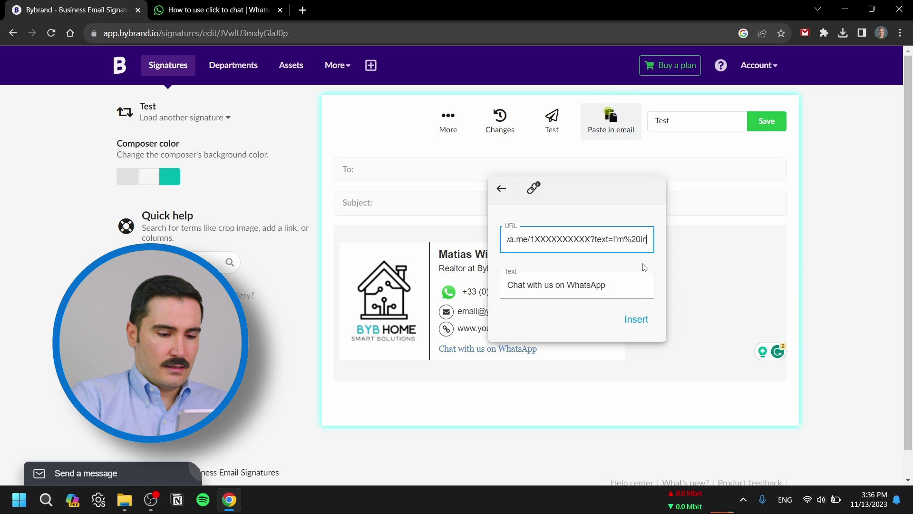
text(trested)
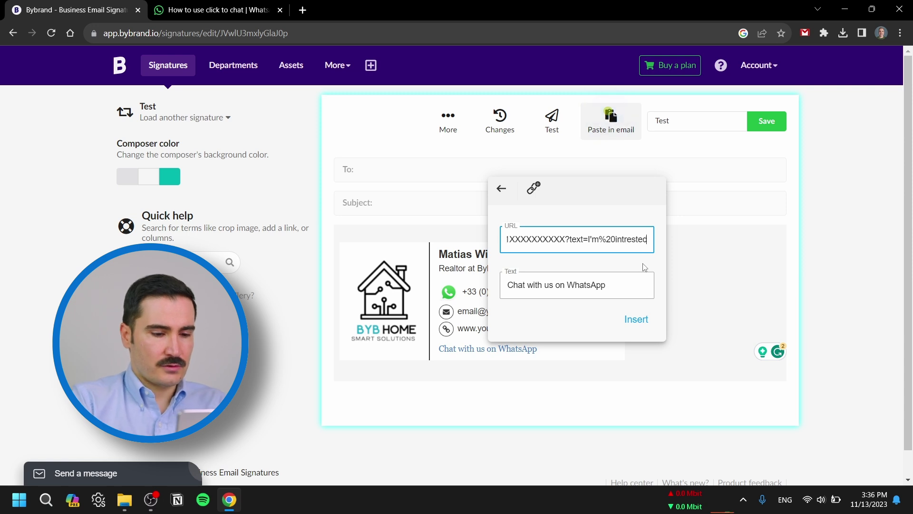
text(%20)
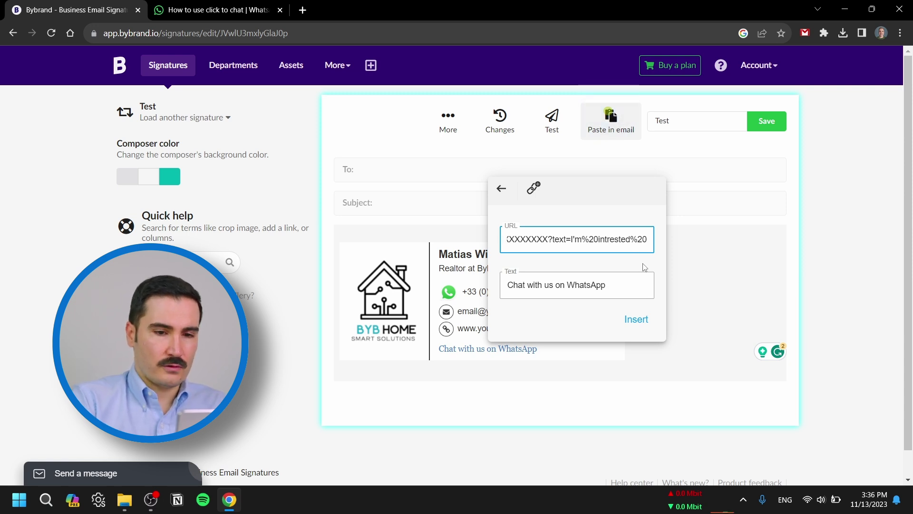
drag(560, 239, 620, 239)
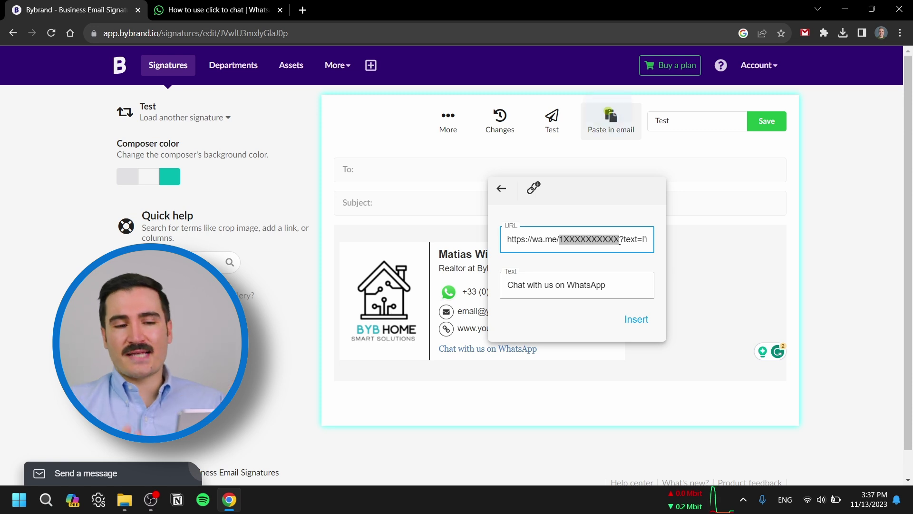
click(636, 319)
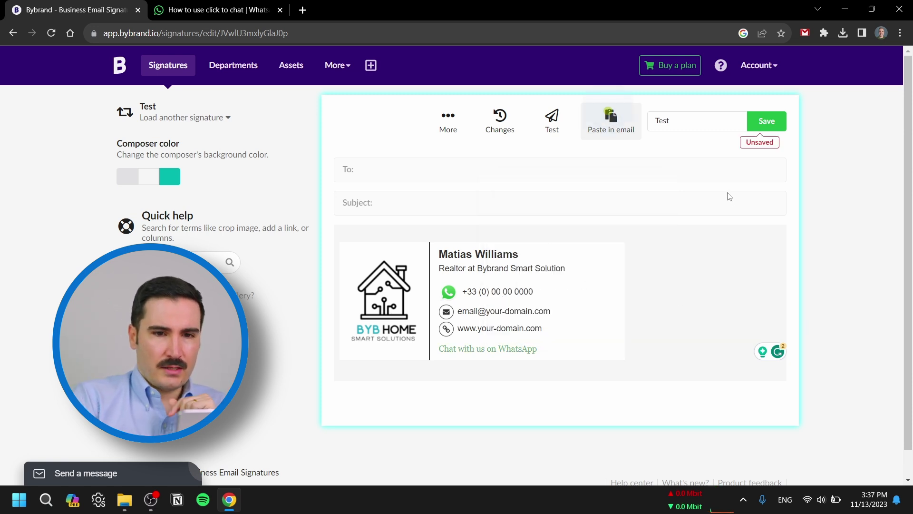
- Save, preview, and follow the WhatsApp link to send the prefilled 'I'm interested in your car for service' message
click(764, 124)
click(476, 177)
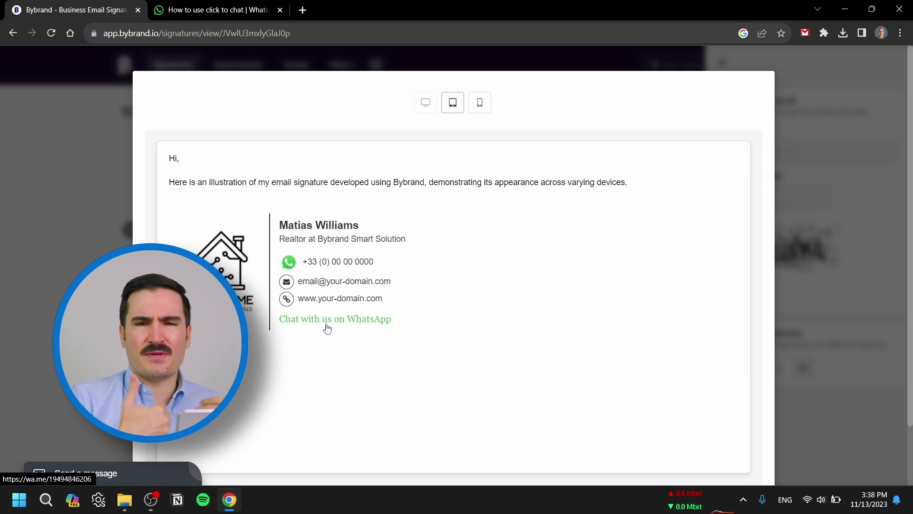
click(327, 320)
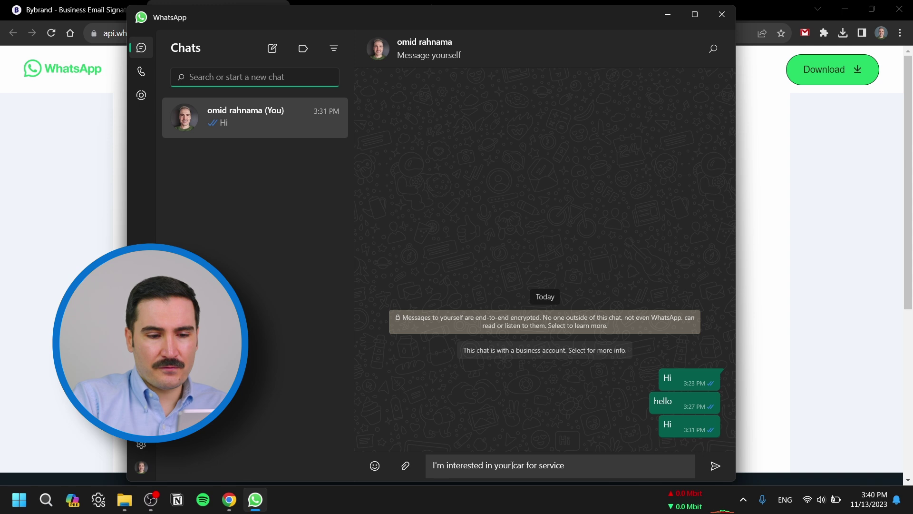
click(714, 468)
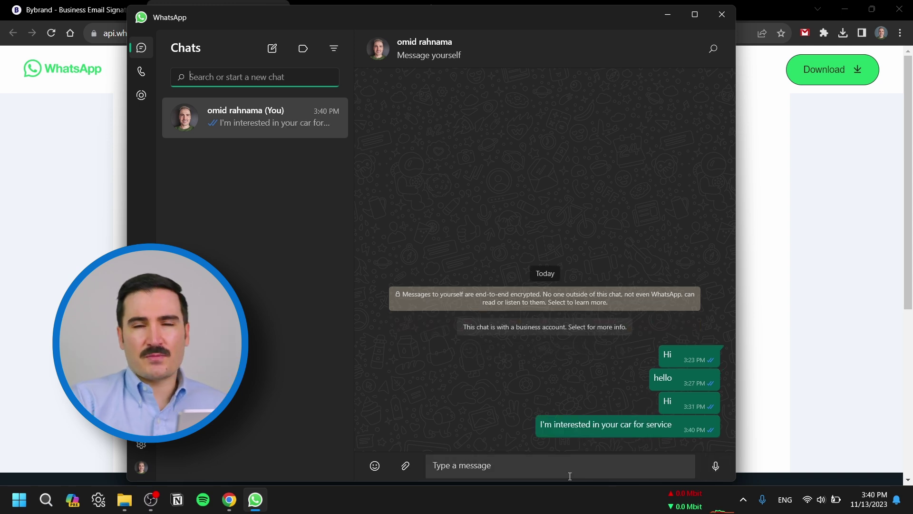